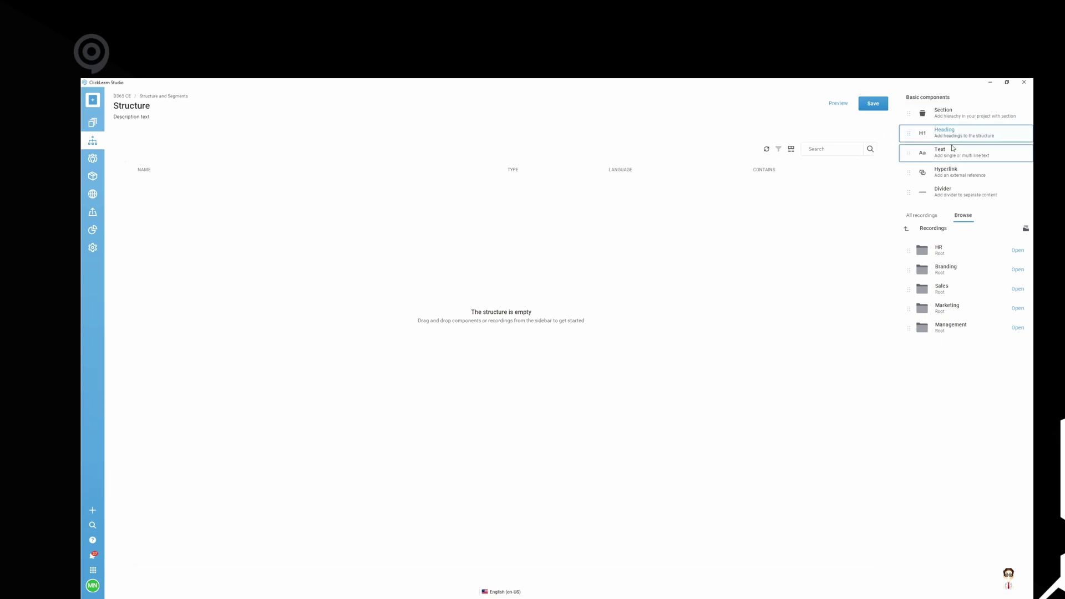
Add a Heading titled 'D365 CE Portal' and place a solid Divider beneath it.
drag(949, 135, 489, 219)
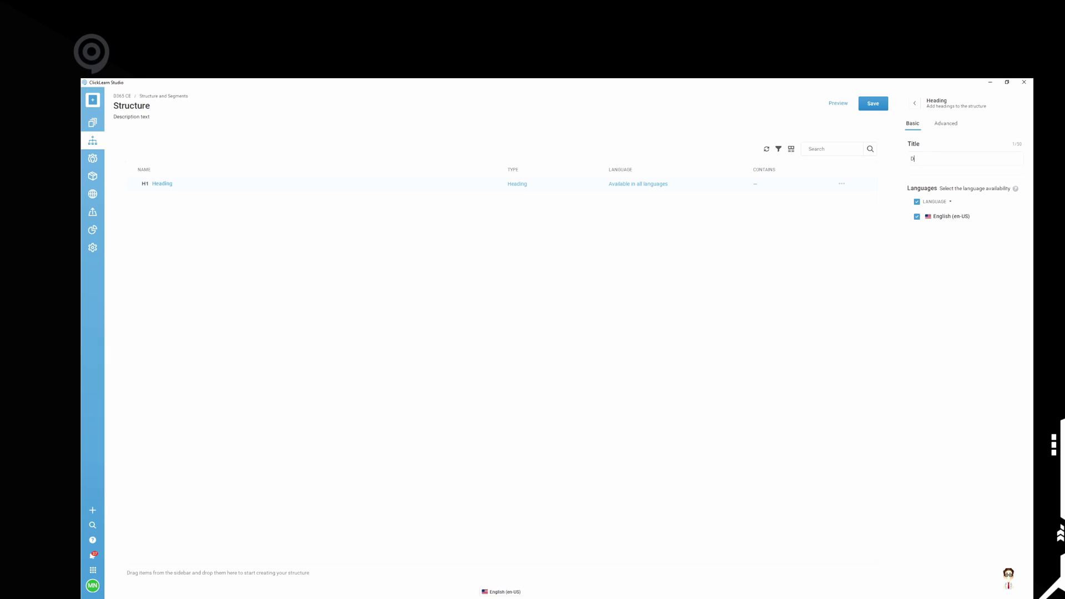
text(653)
text(6)
key(BackSpace)
text(365 CE P)
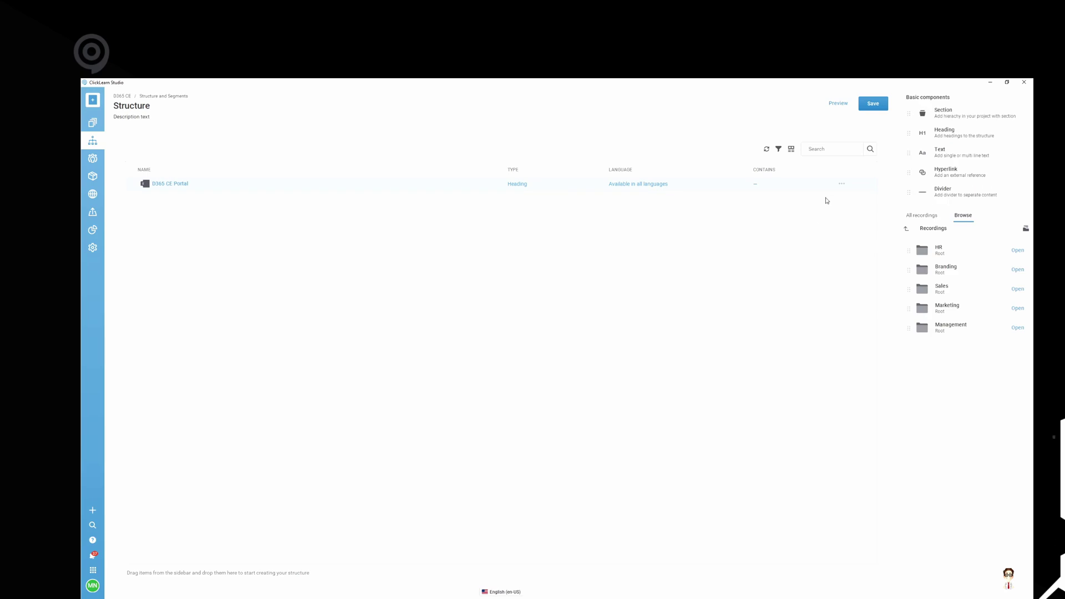
drag(928, 200, 190, 198)
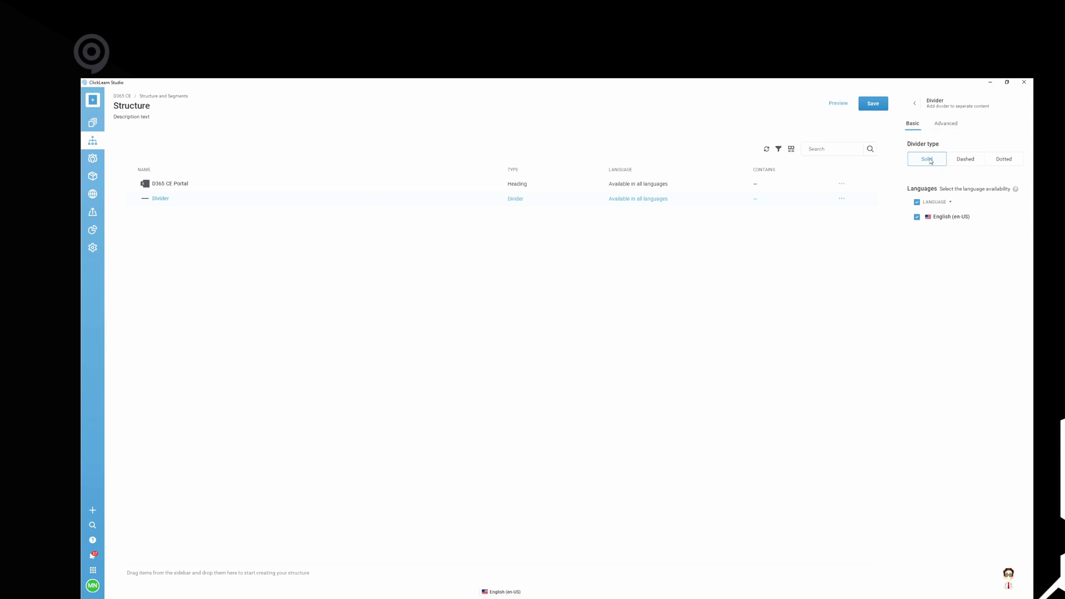
click(916, 104)
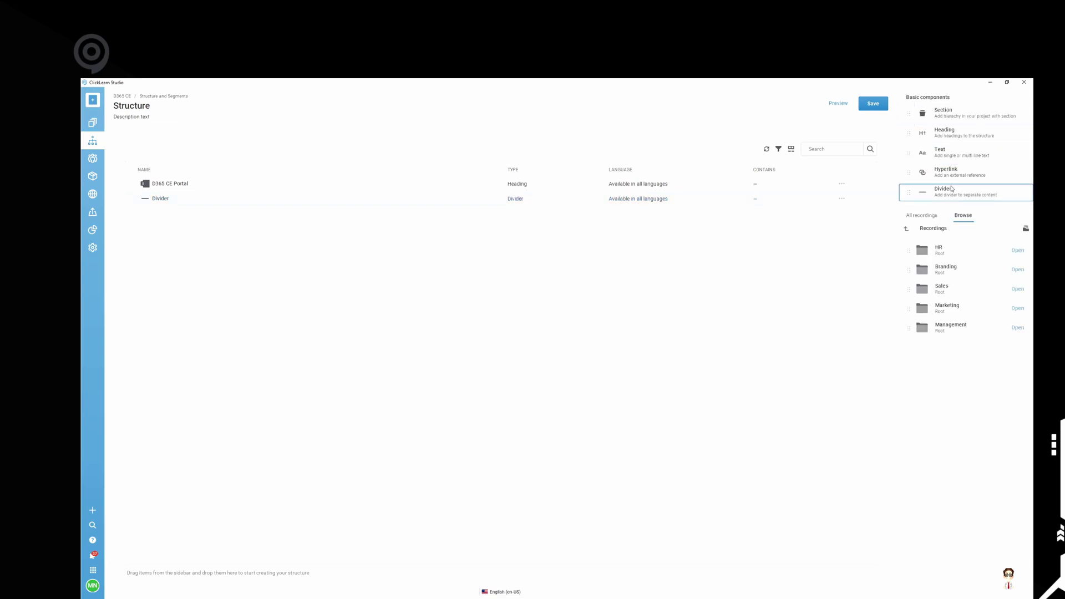
drag(943, 181, 158, 209)
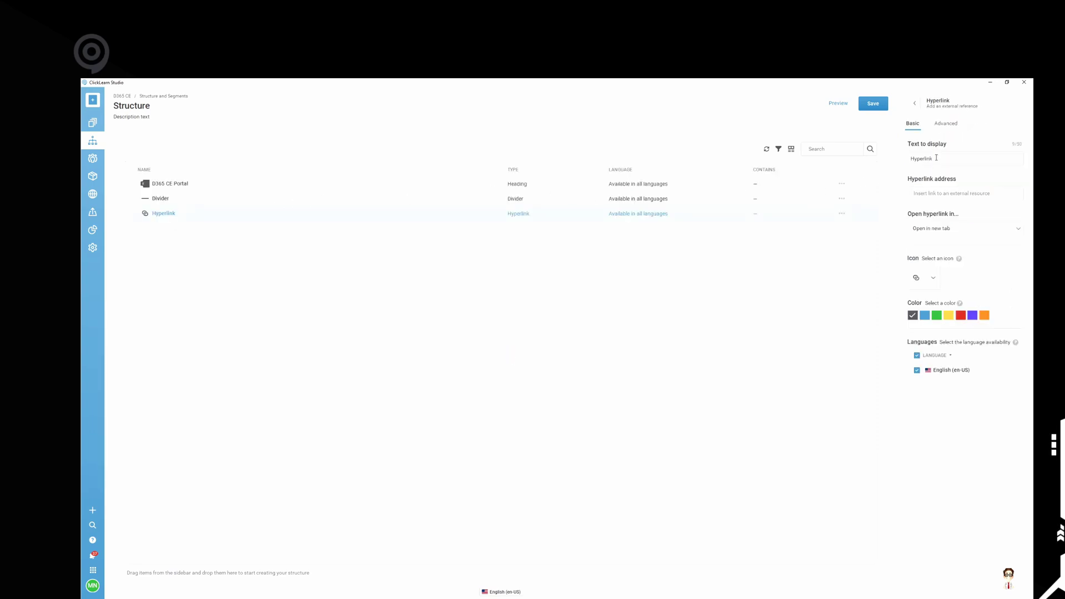
key(ctrl+a)
text(Pop)
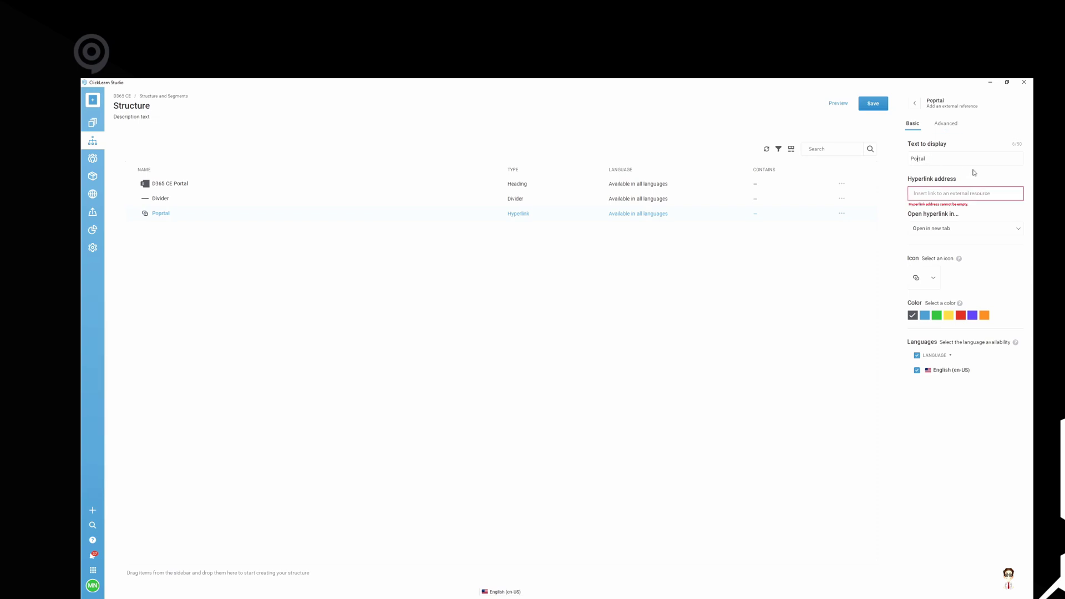
click(930, 193)
text(www.portal.com)
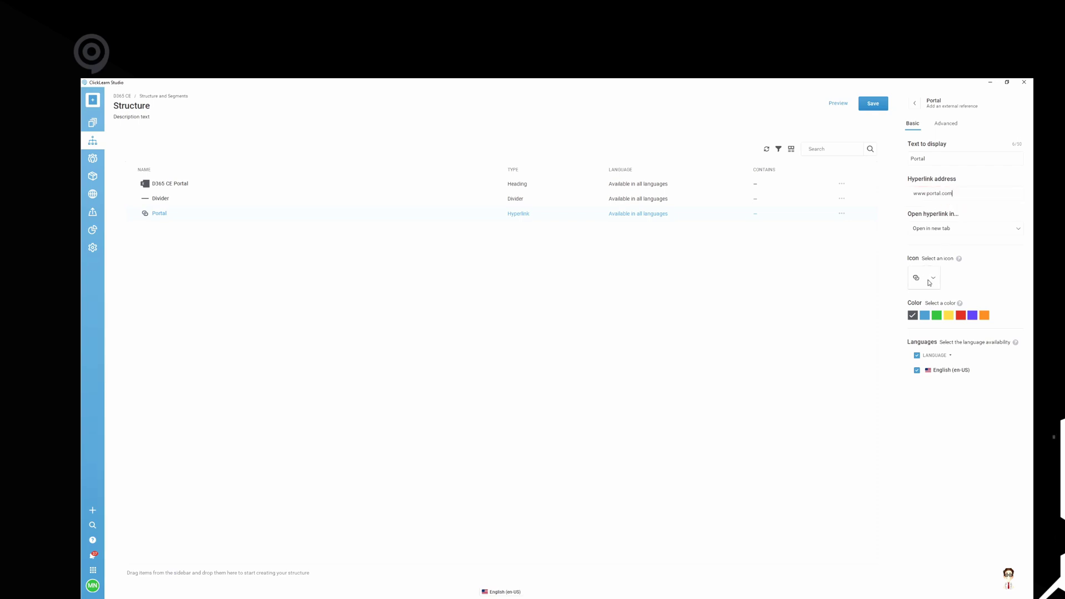
Give the Portal link an orange star icon from the Gallery.
click(934, 280)
click(936, 280)
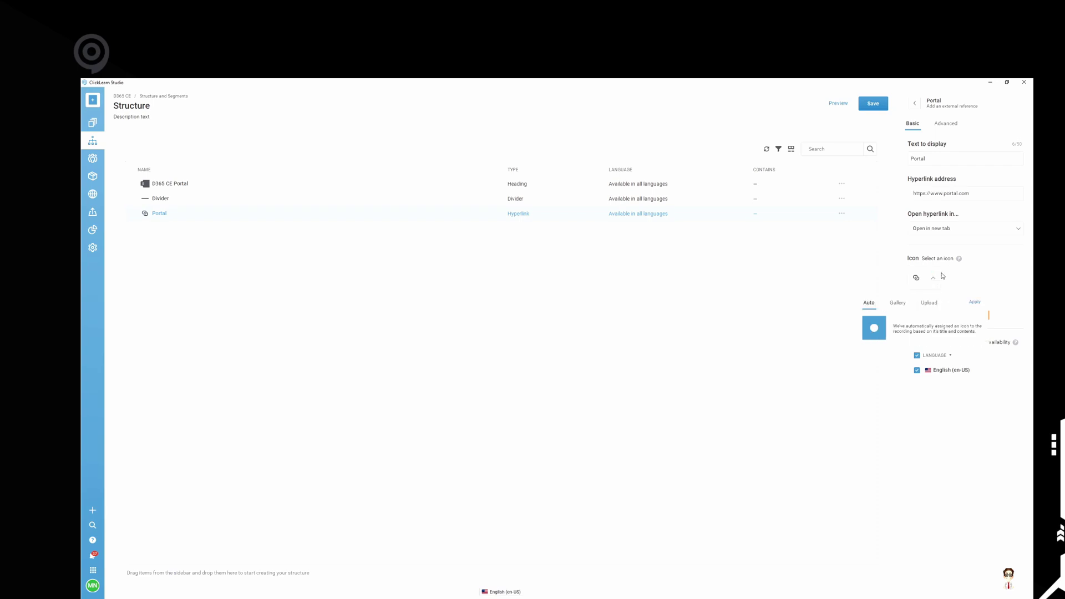
click(900, 307)
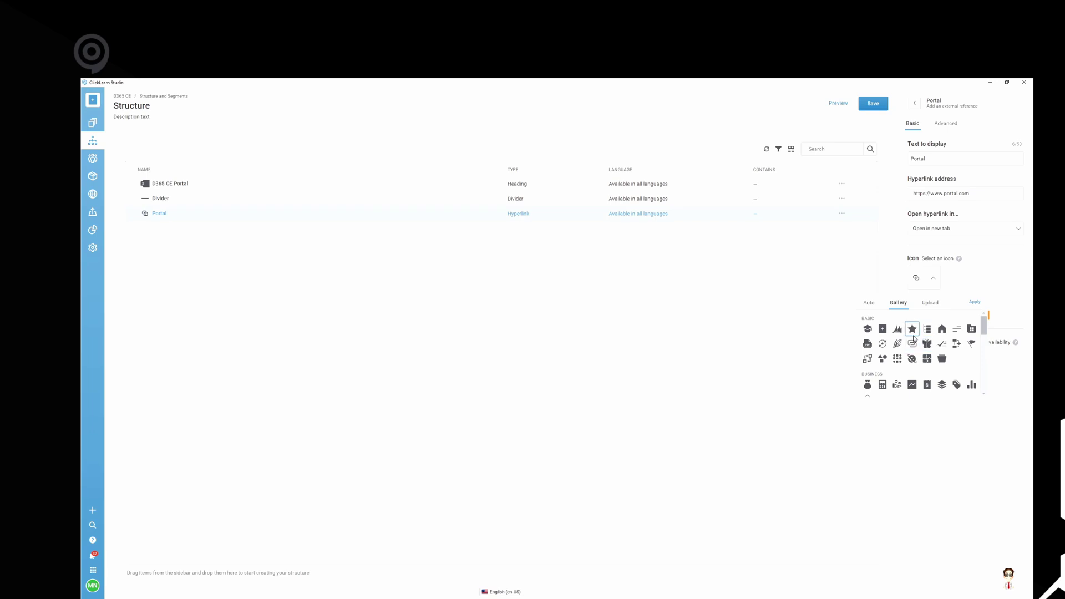
click(971, 301)
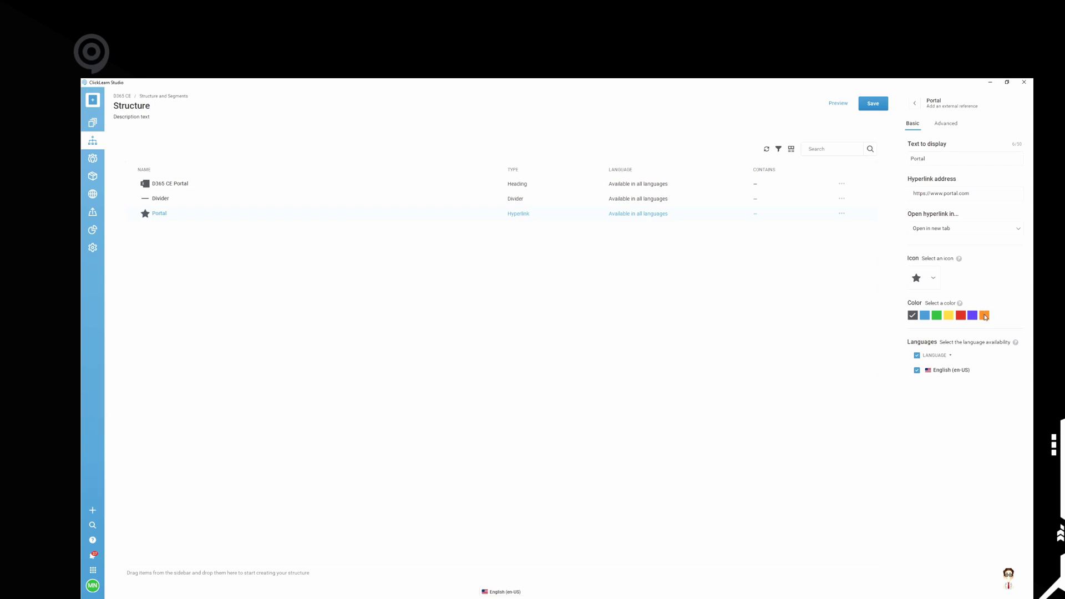
click(984, 315)
click(915, 104)
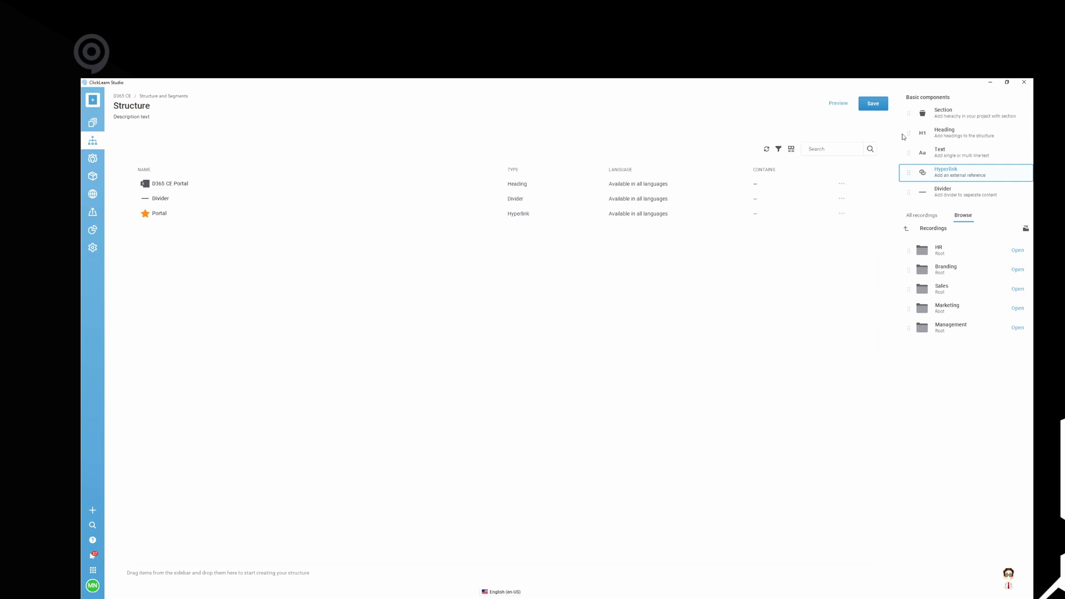
Drop a second Divider below the Portal row, then show the recordings by folder.
drag(937, 194, 284, 239)
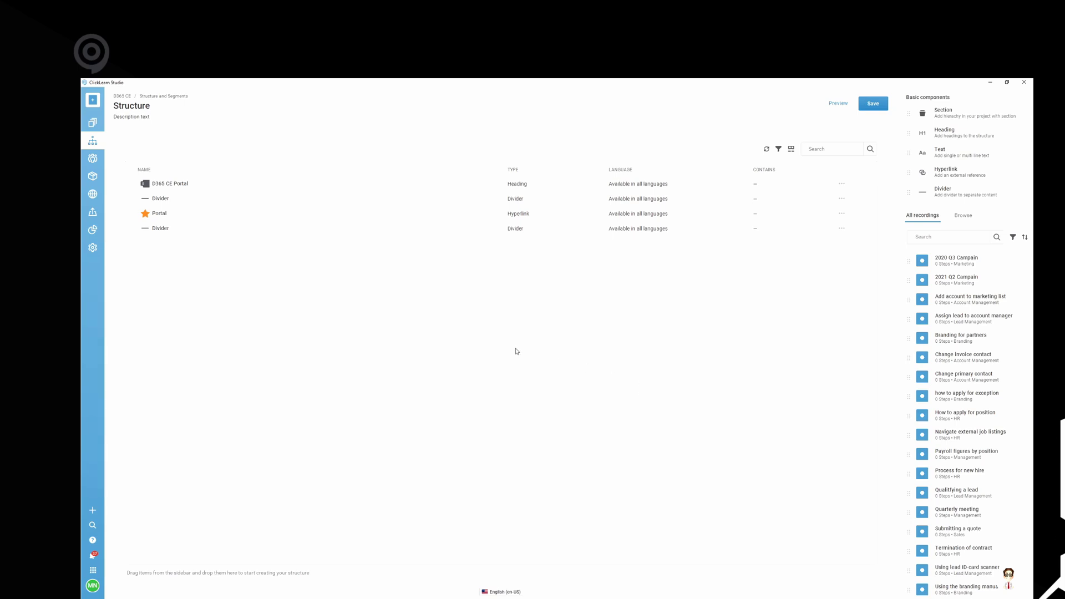
click(956, 218)
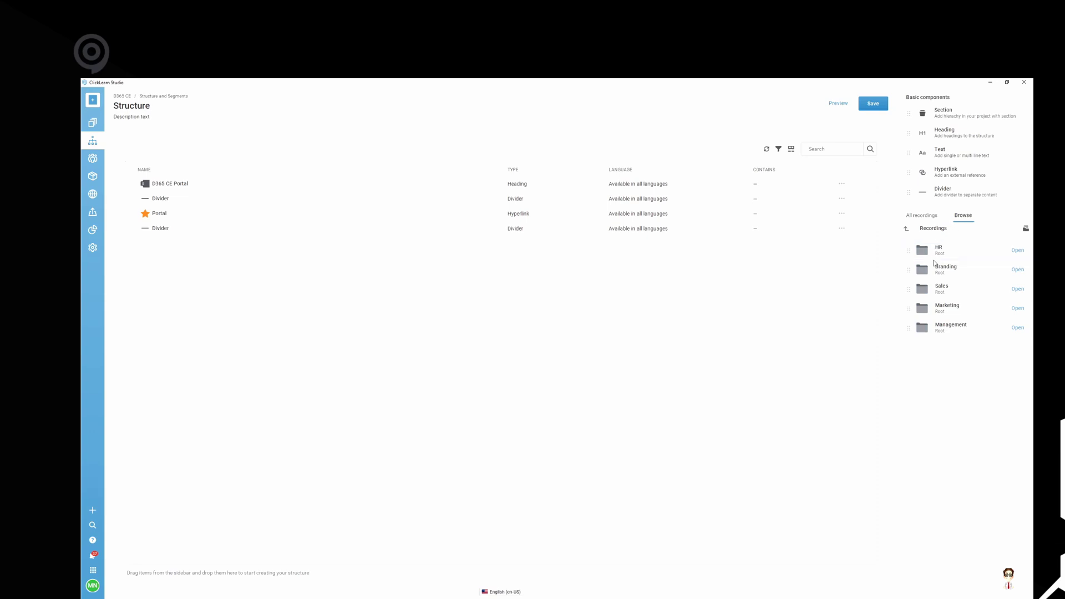
click(94, 123)
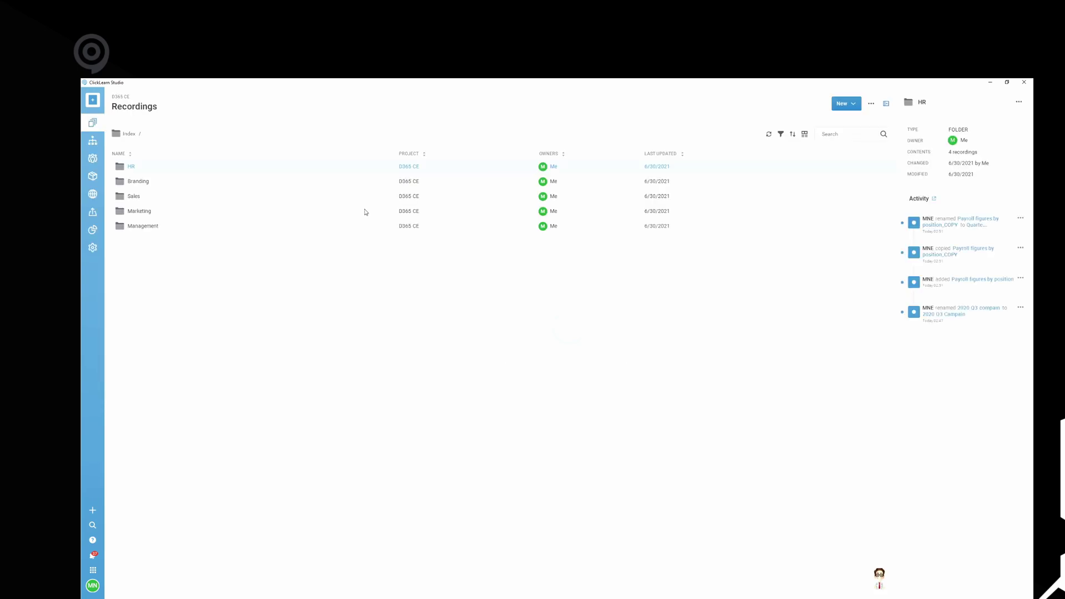
double_click(218, 167)
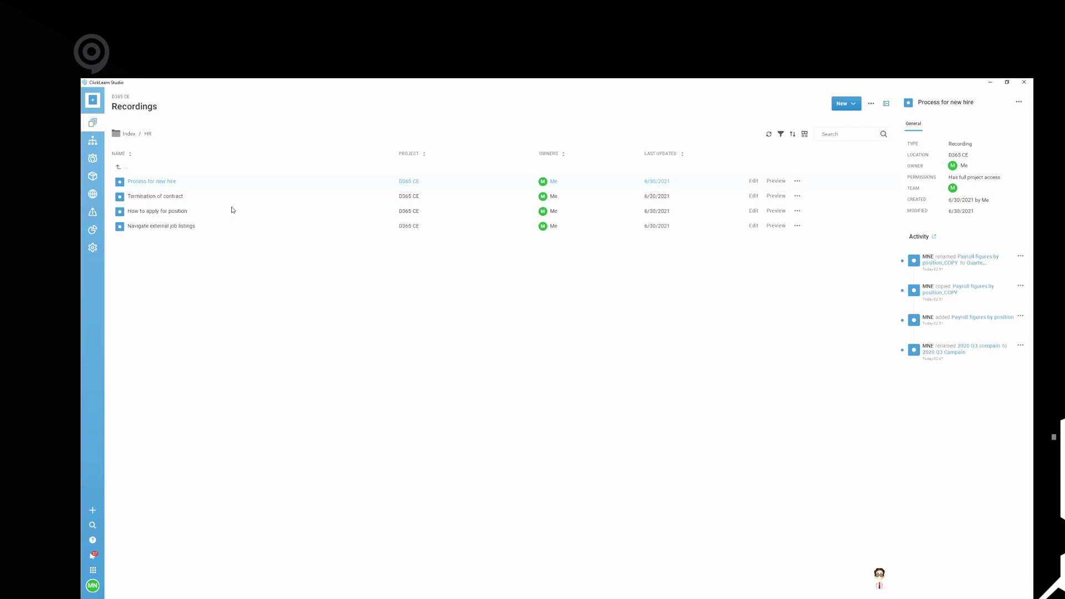
click(133, 134)
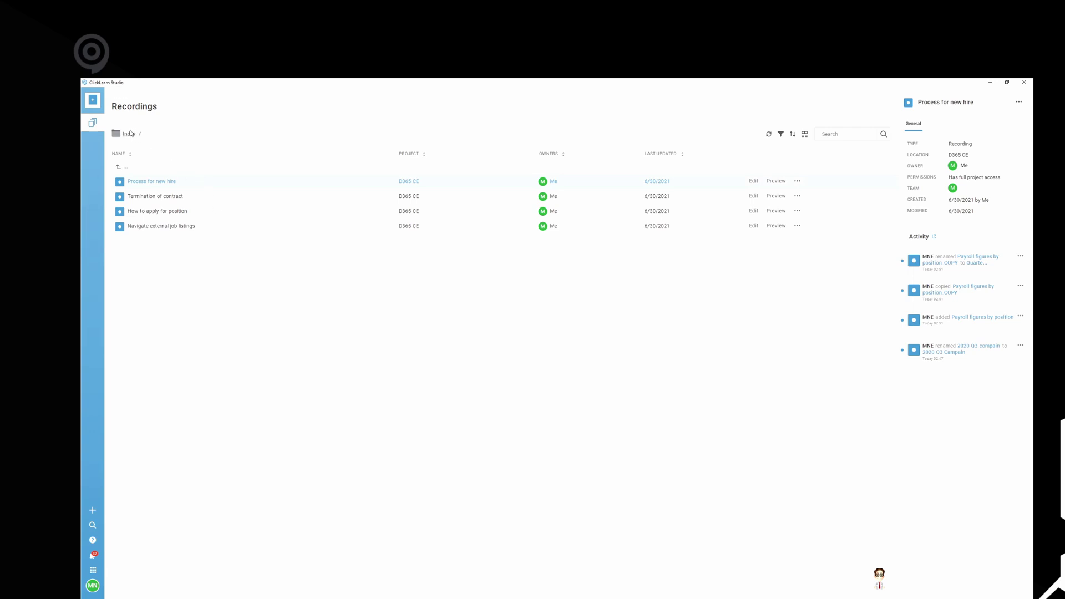
click(91, 141)
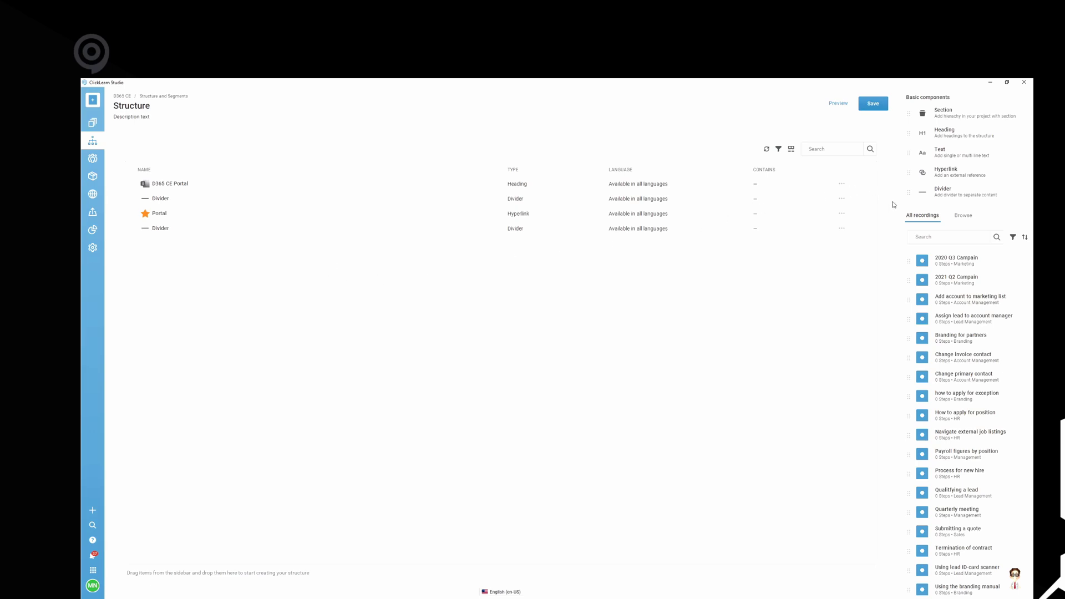
Drag the HR folder below the second Divider to create an HR section with four recordings.
click(963, 215)
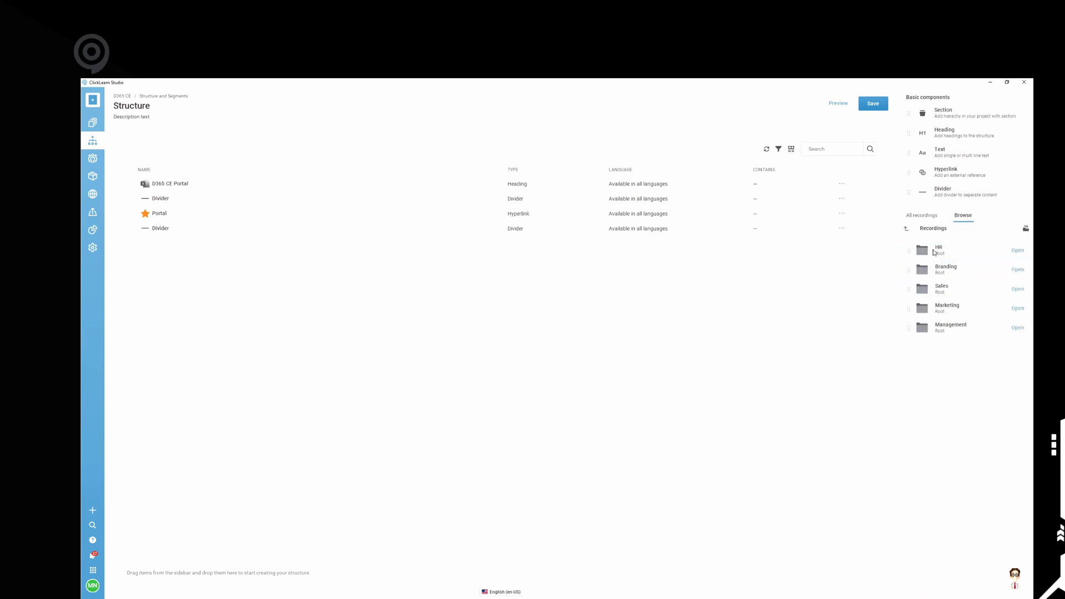
click(938, 251)
drag(939, 253, 233, 302)
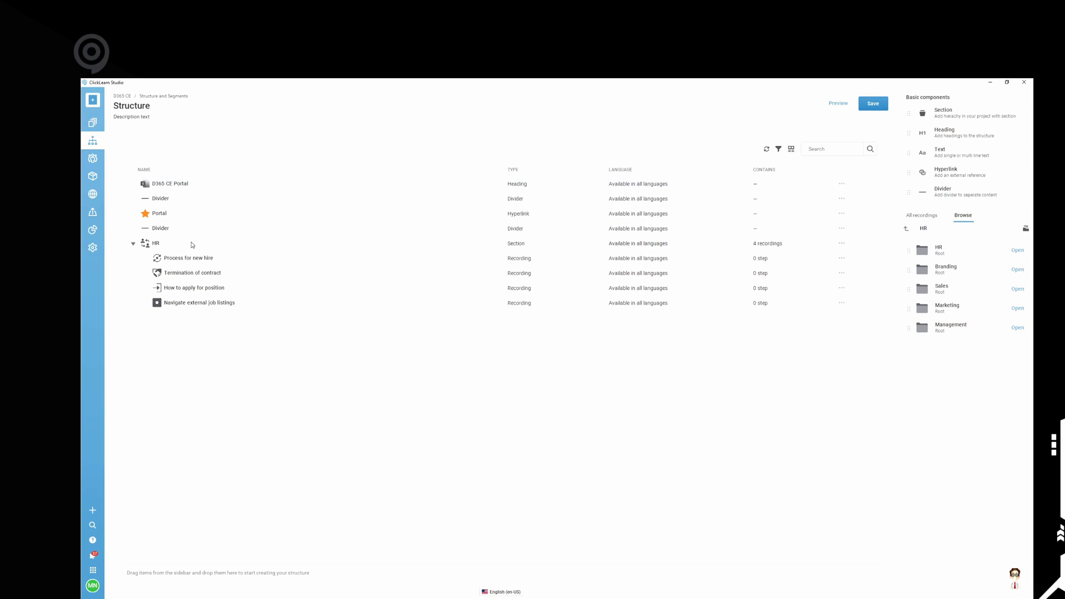
Select the HR section together with its recordings and apply the orange colour.
click(193, 244)
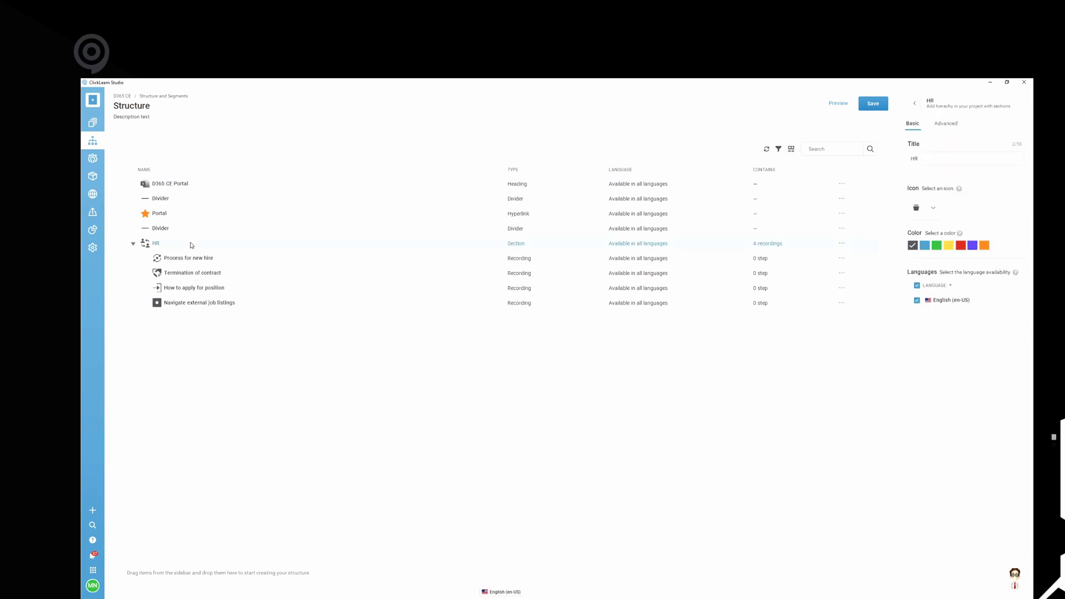
shift+click(242, 305)
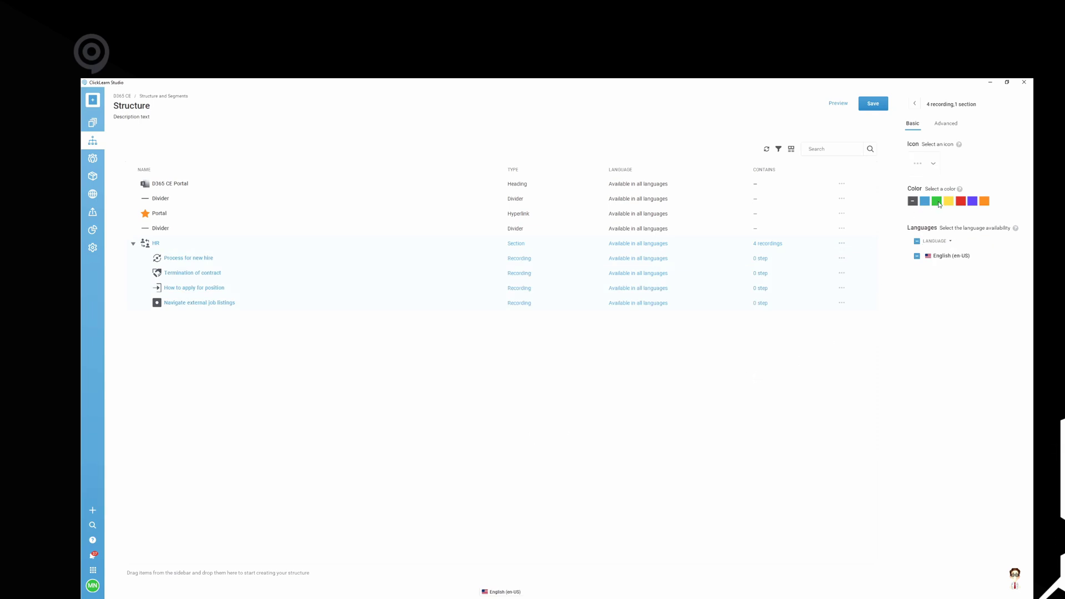
click(987, 202)
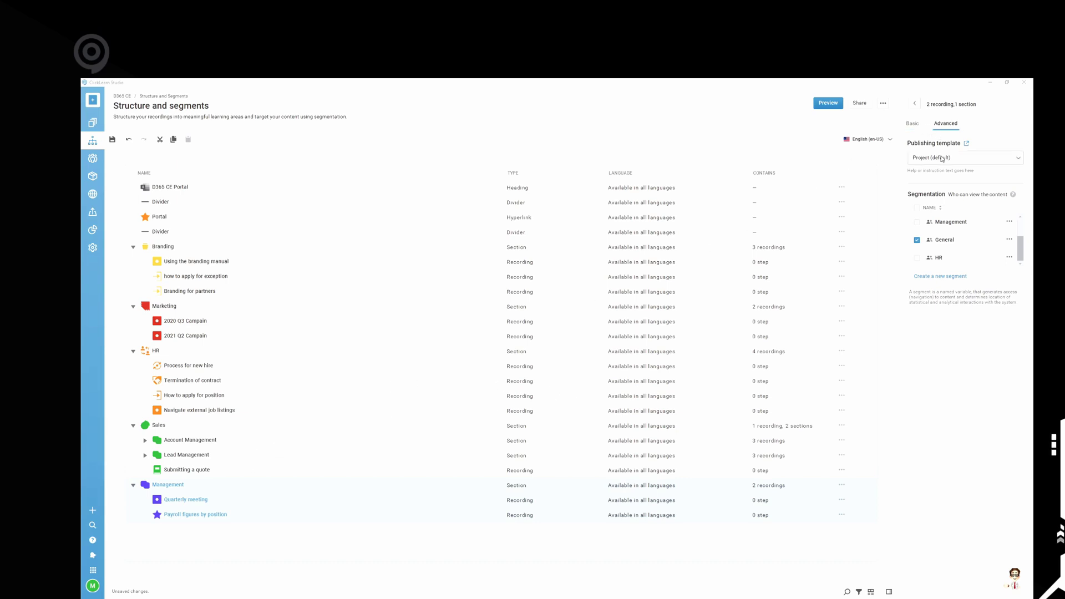
Tick General in the Management section's Segmentation list to grant that segment access.
scroll(961, 248, up, 2)
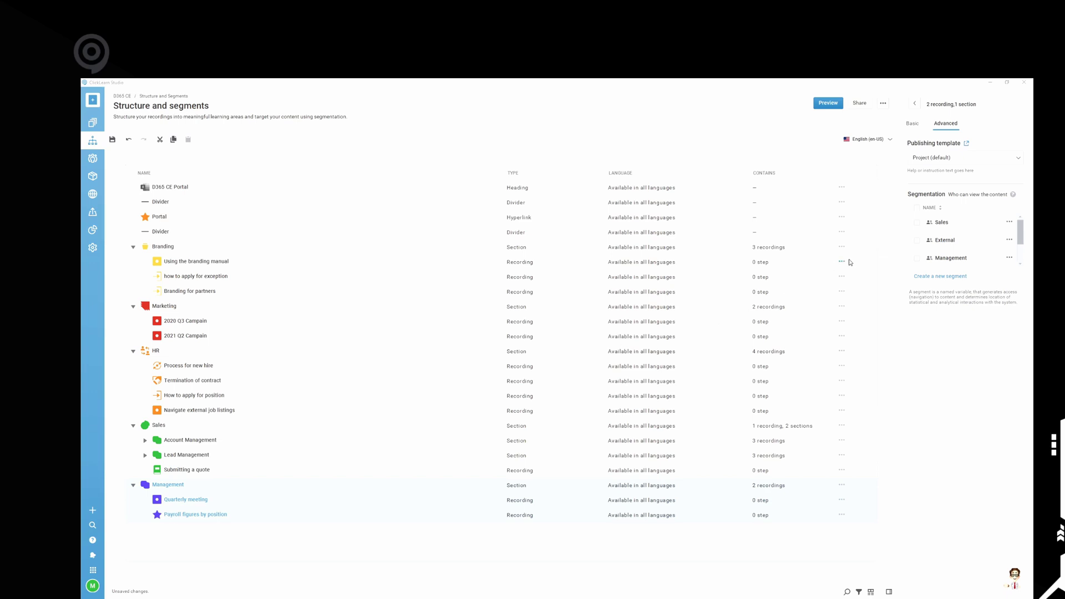
scroll(942, 247, down, 1)
click(917, 254)
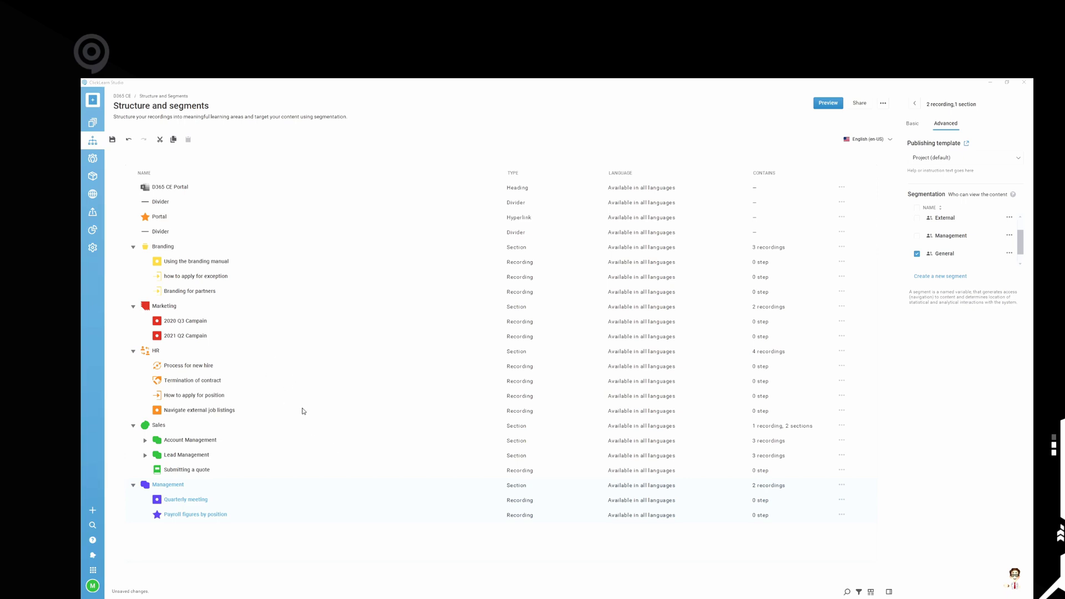
Select everything except the Sales items, Termination of contract and Process for new hire, tick Management, and save.
click(289, 381)
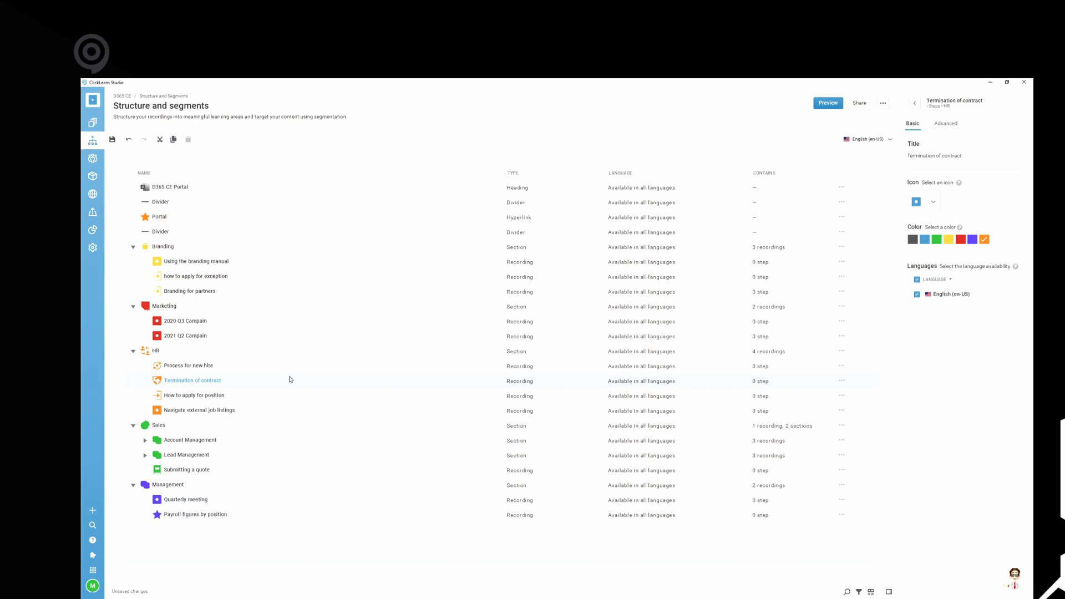
key(ctrl+a)
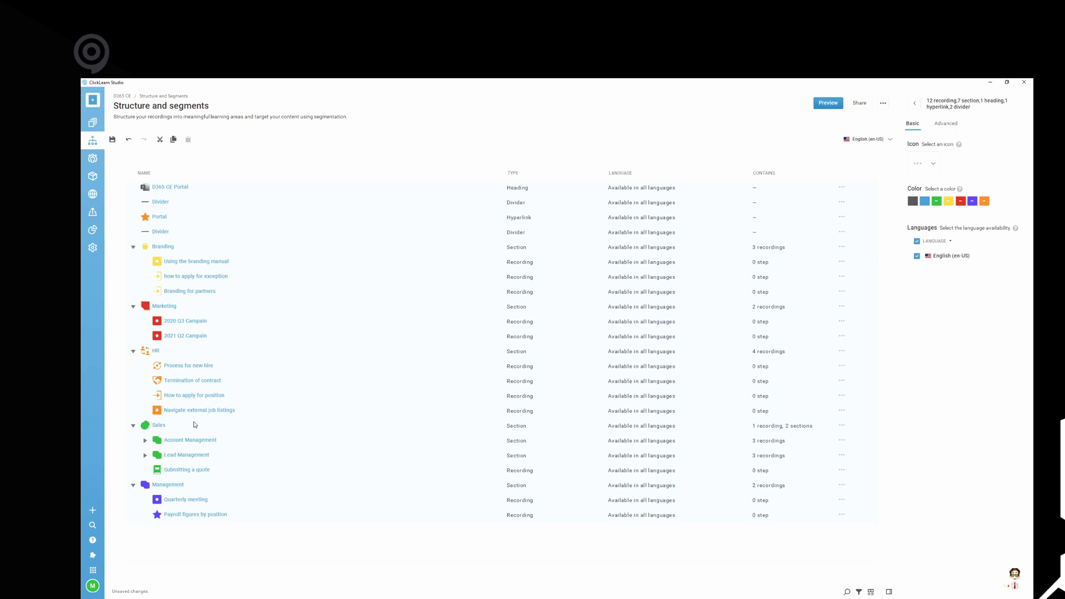
ctrl+click(202, 440)
ctrl+click(231, 454)
ctrl+click(219, 475)
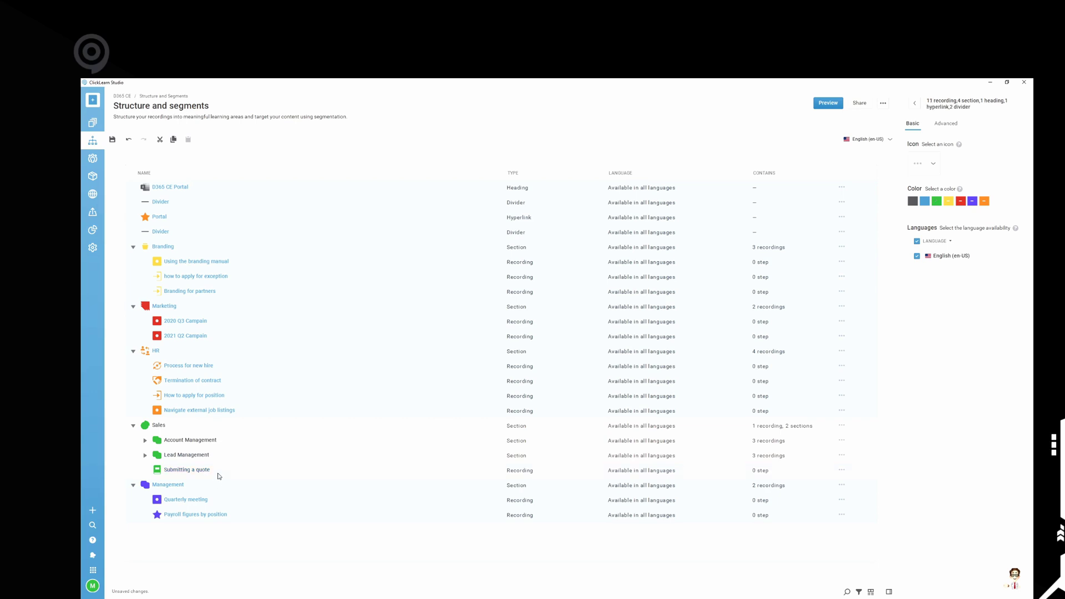
ctrl+click(233, 386)
ctrl+click(229, 367)
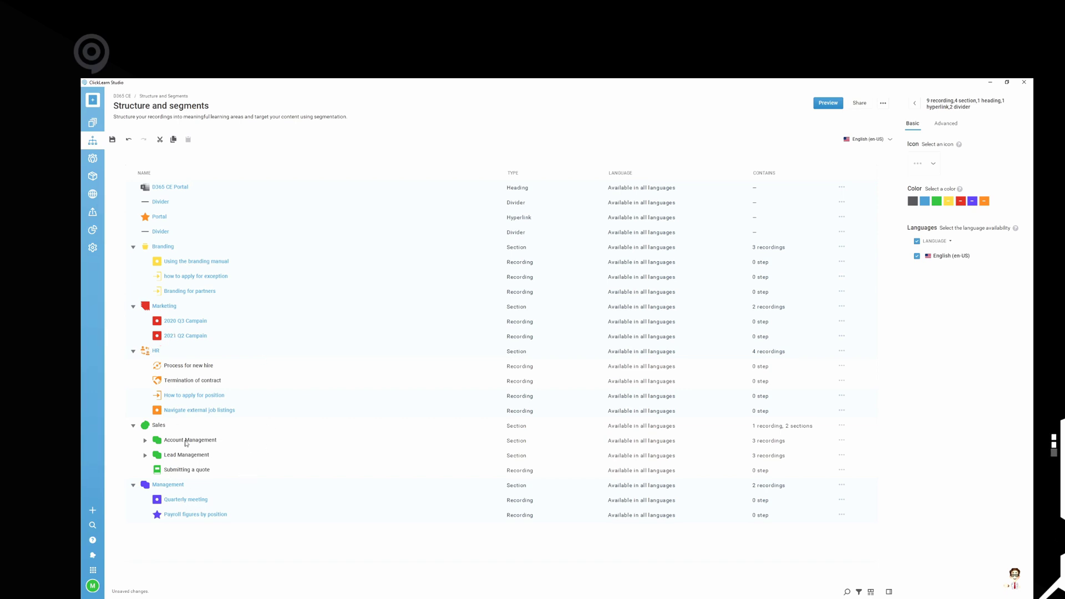
click(946, 123)
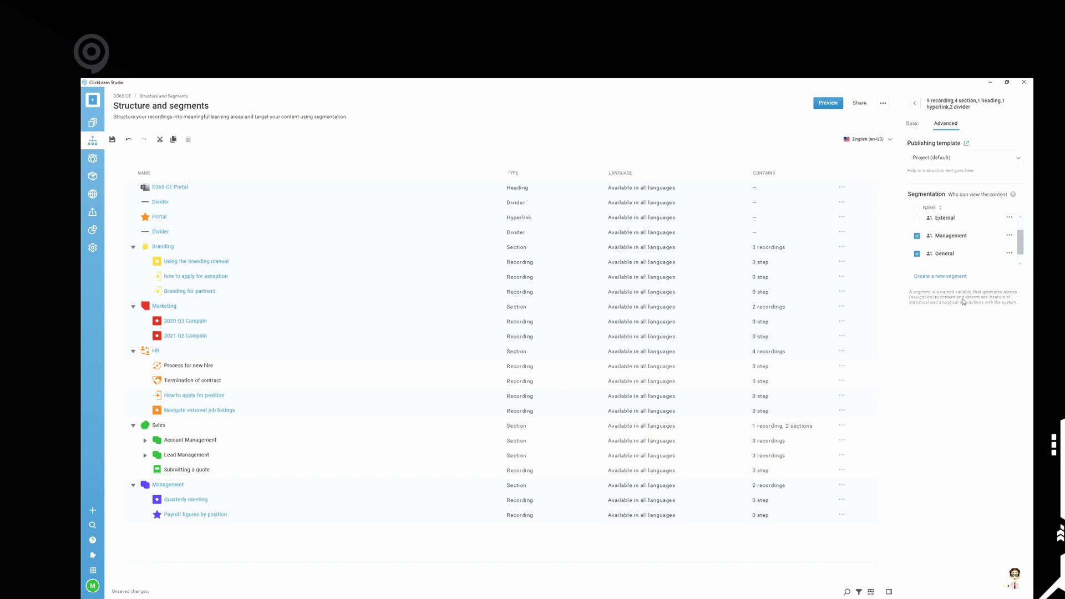
click(113, 140)
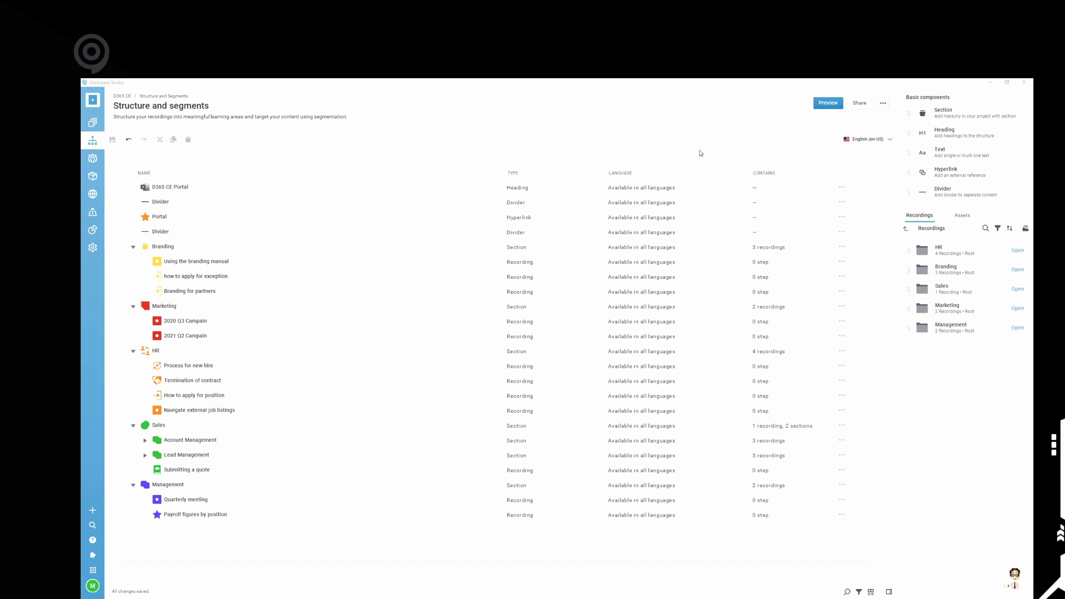
Open an enlarged preview and browse the Sales and HR pages as the General segment.
click(828, 103)
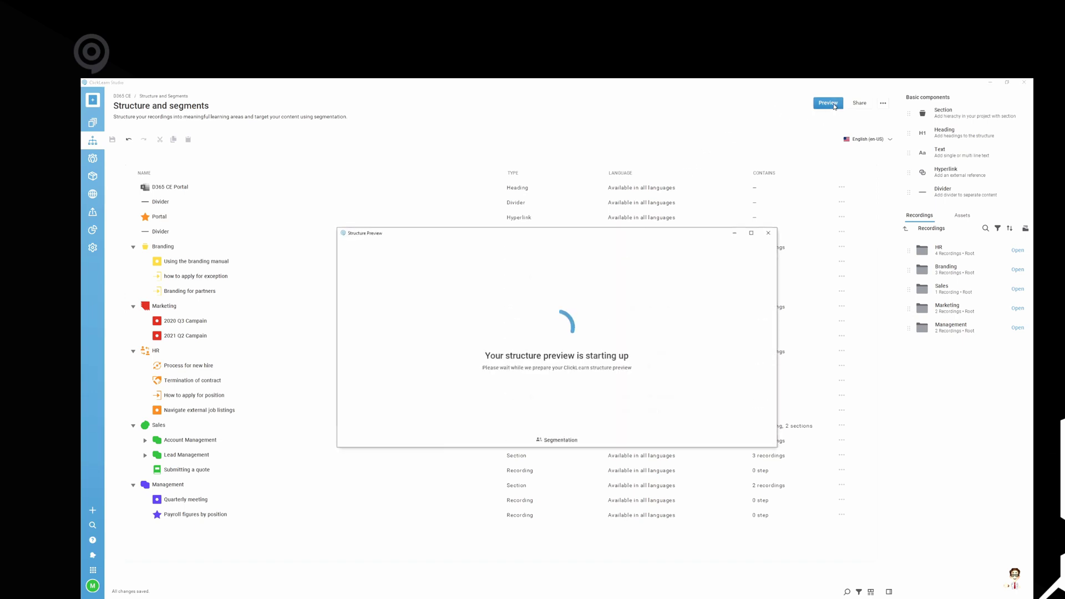
drag(581, 233, 531, 177)
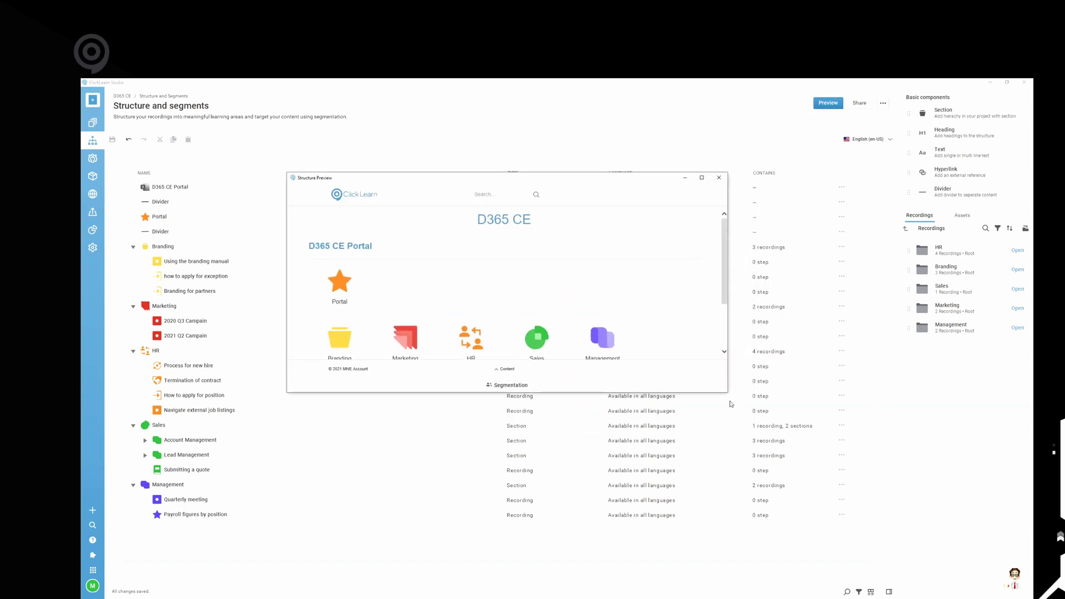
drag(724, 390, 848, 511)
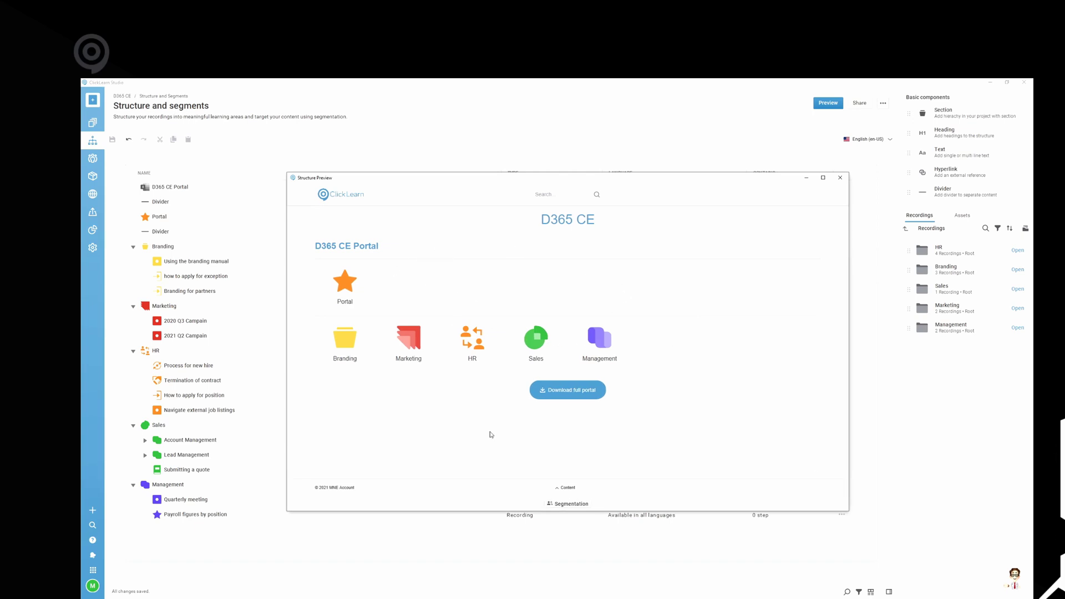
click(561, 501)
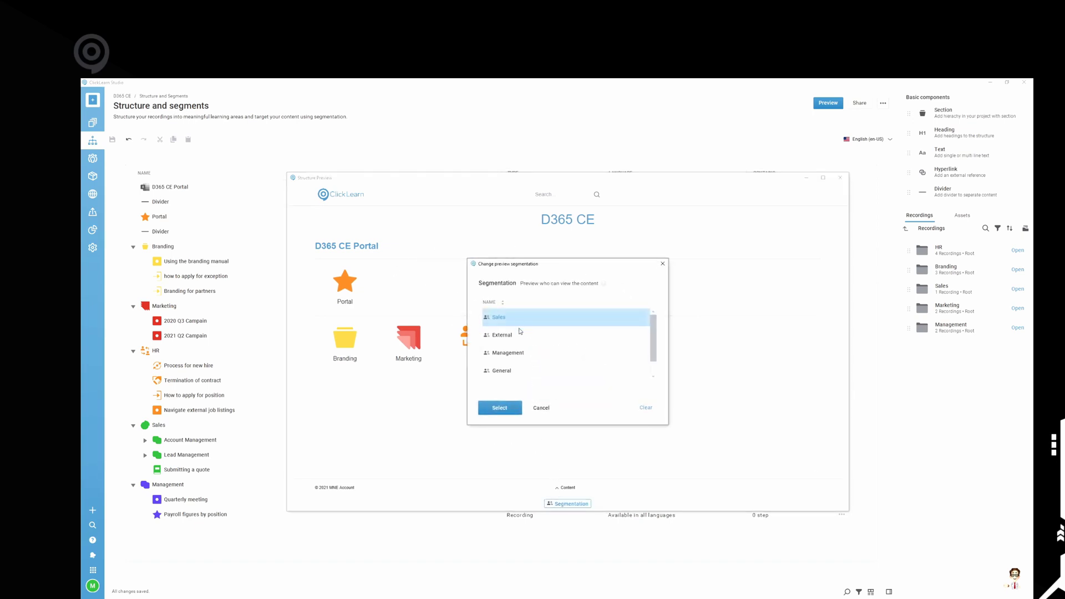
click(510, 371)
click(500, 408)
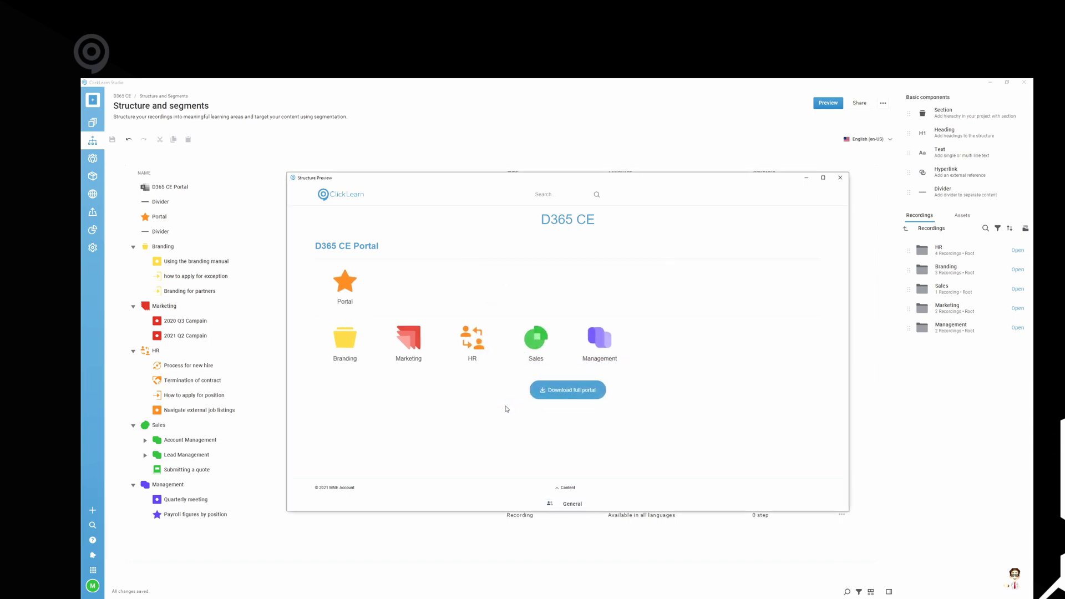
click(523, 342)
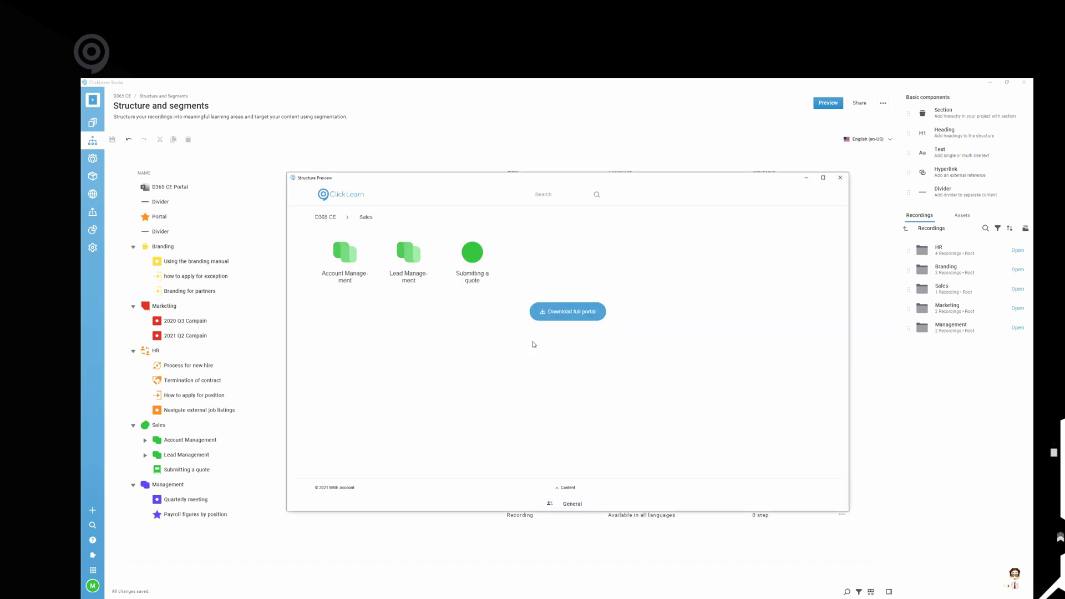
click(326, 217)
click(472, 342)
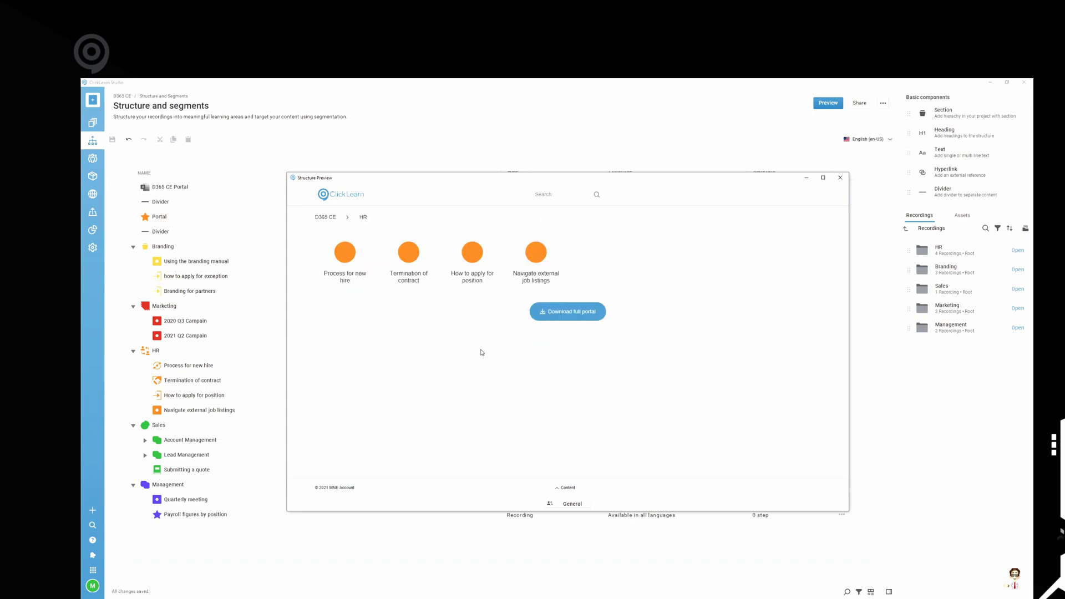
click(325, 217)
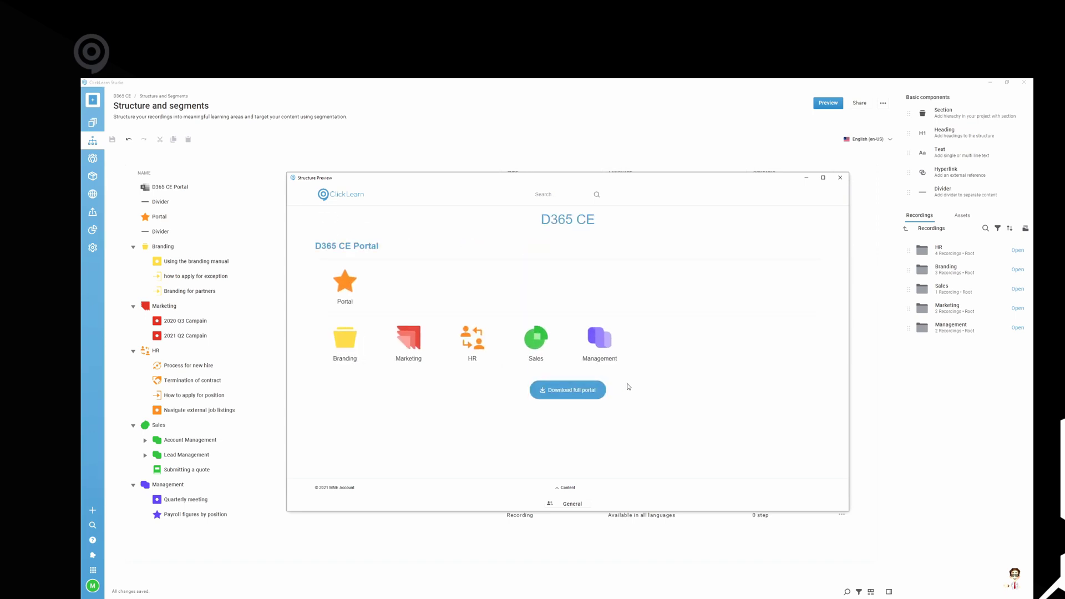
Switch the preview to the Management segment and open its HR page.
click(573, 504)
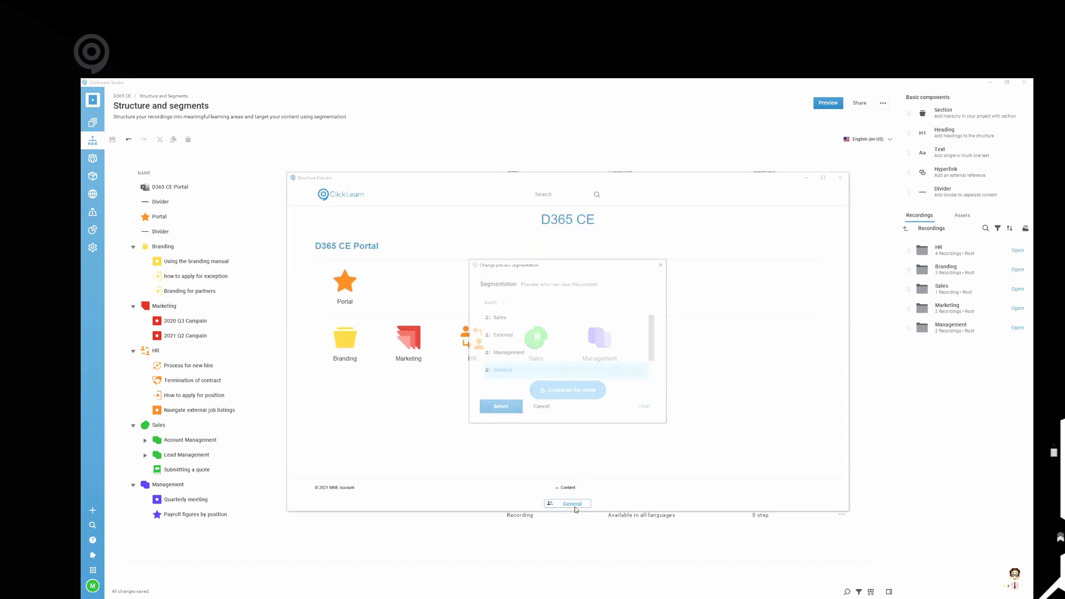
click(521, 354)
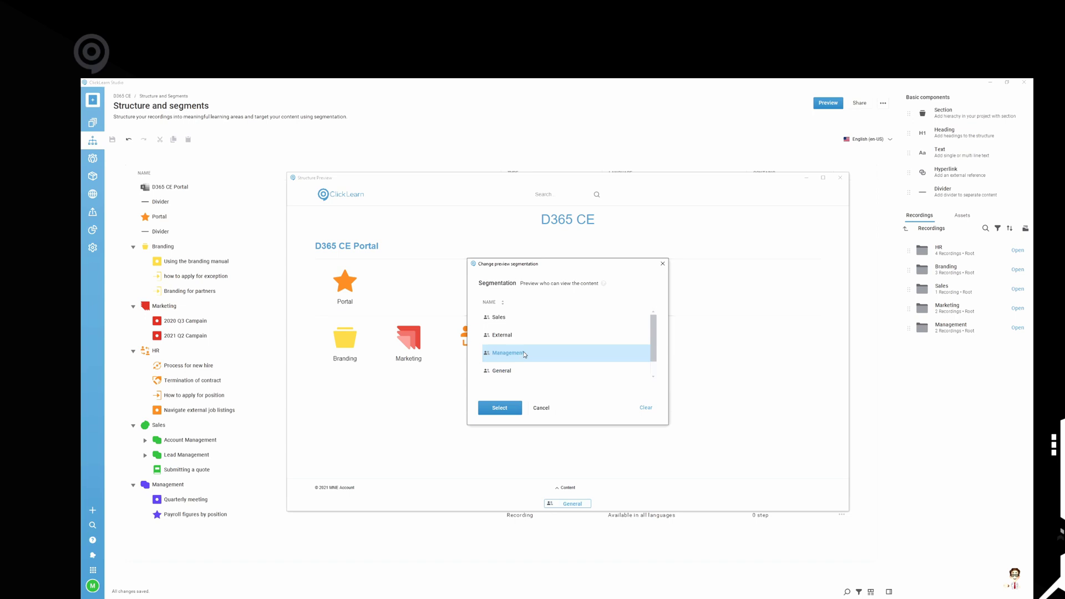
click(507, 408)
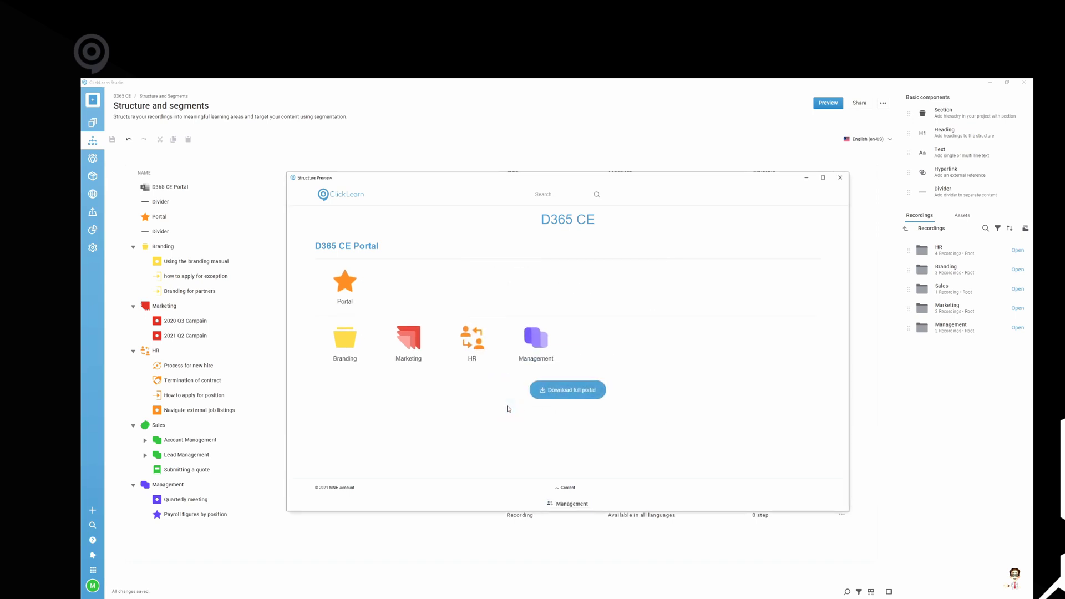
click(472, 351)
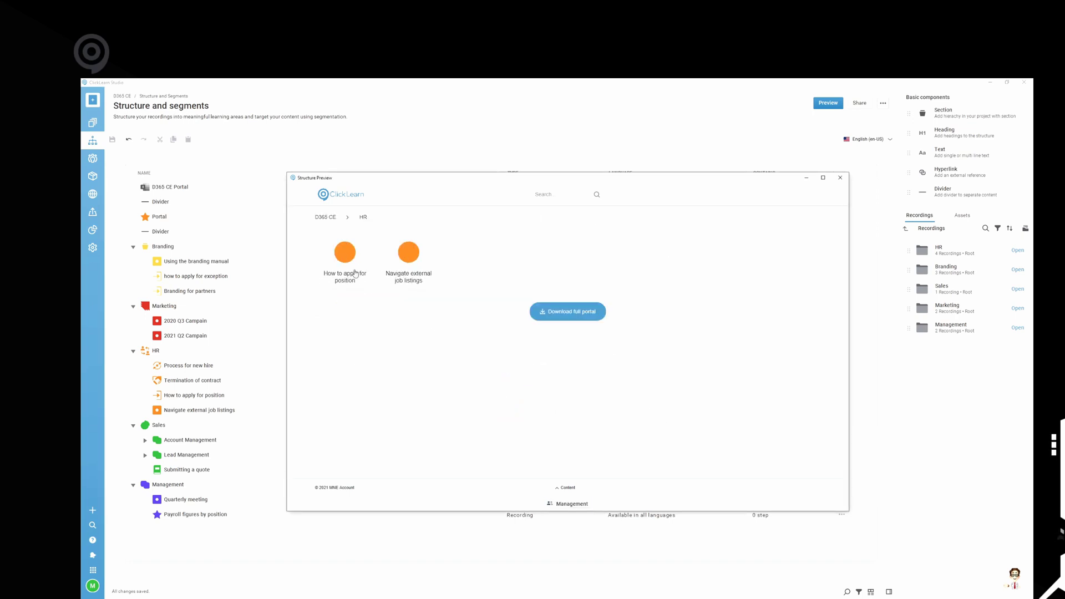
Return to the portal home and switch the preview segment to External.
click(325, 218)
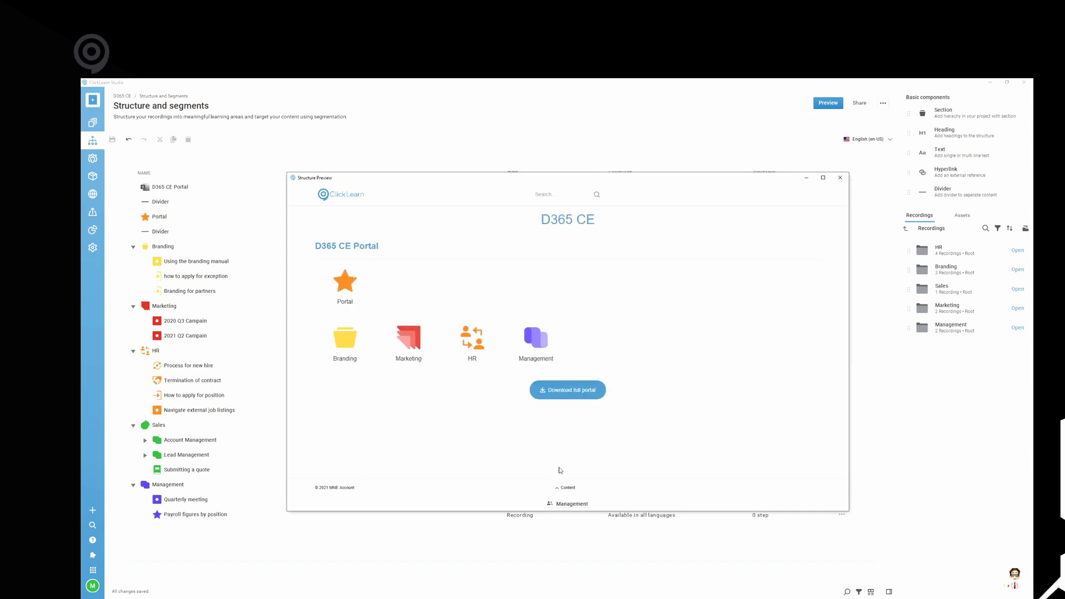
click(570, 504)
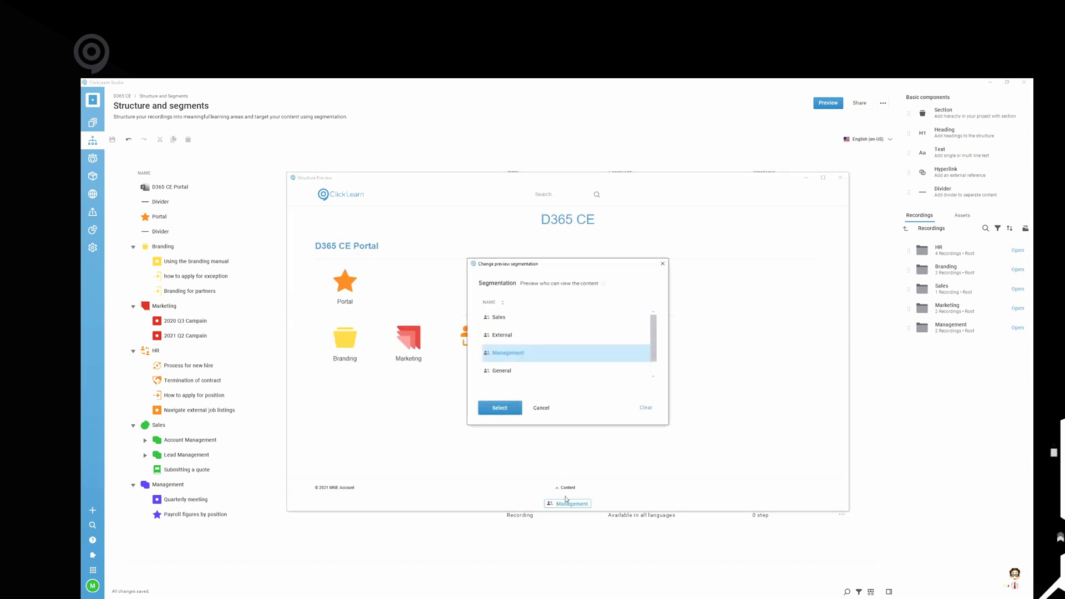
click(521, 333)
click(501, 406)
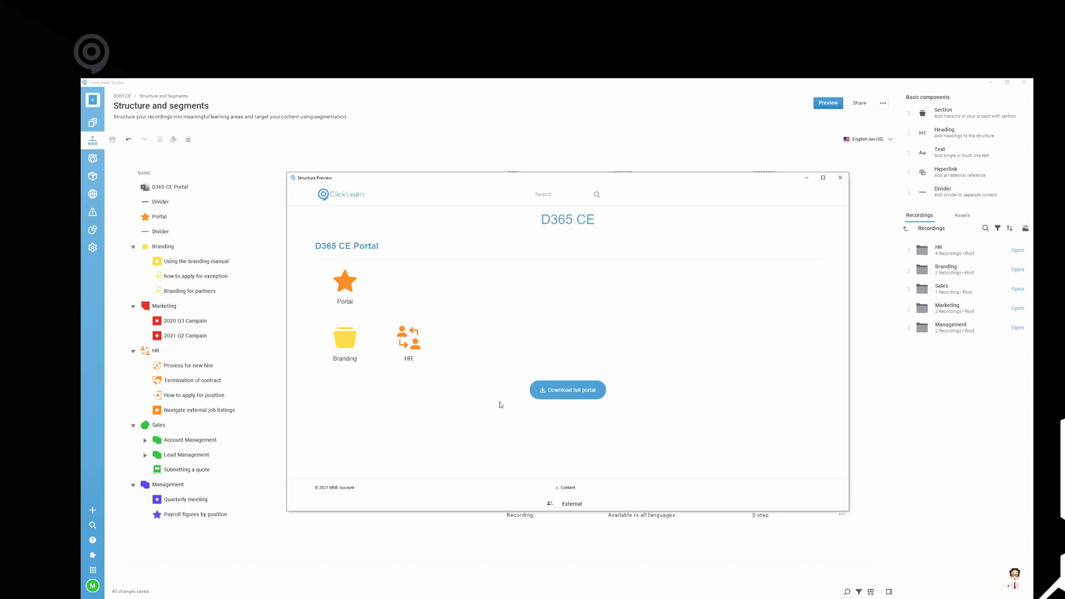
Browse the External view's Branding and HR pages, leaving the segment unchanged.
click(354, 343)
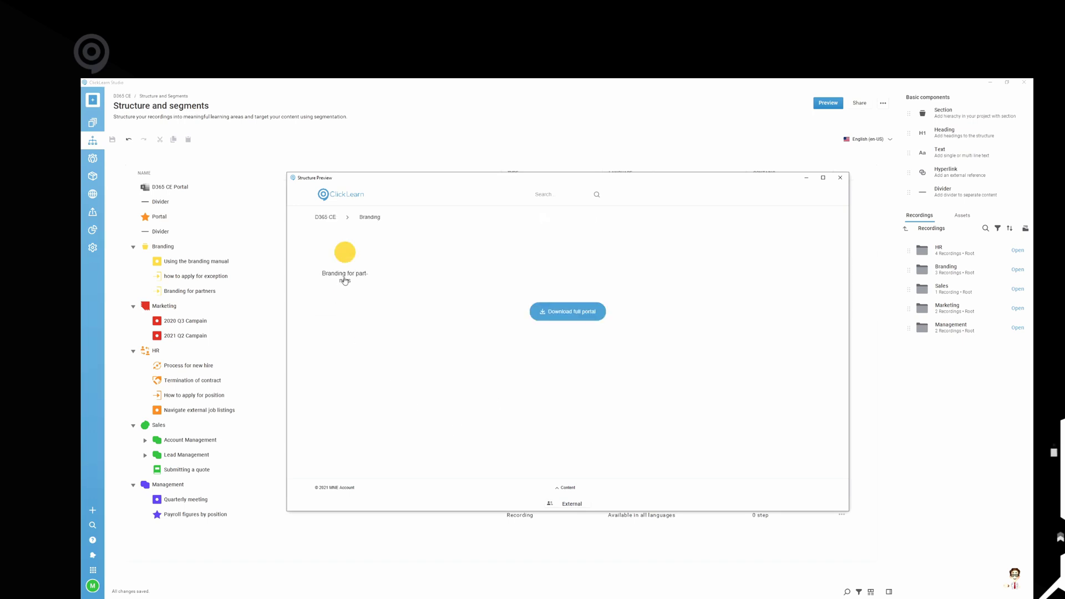
click(325, 217)
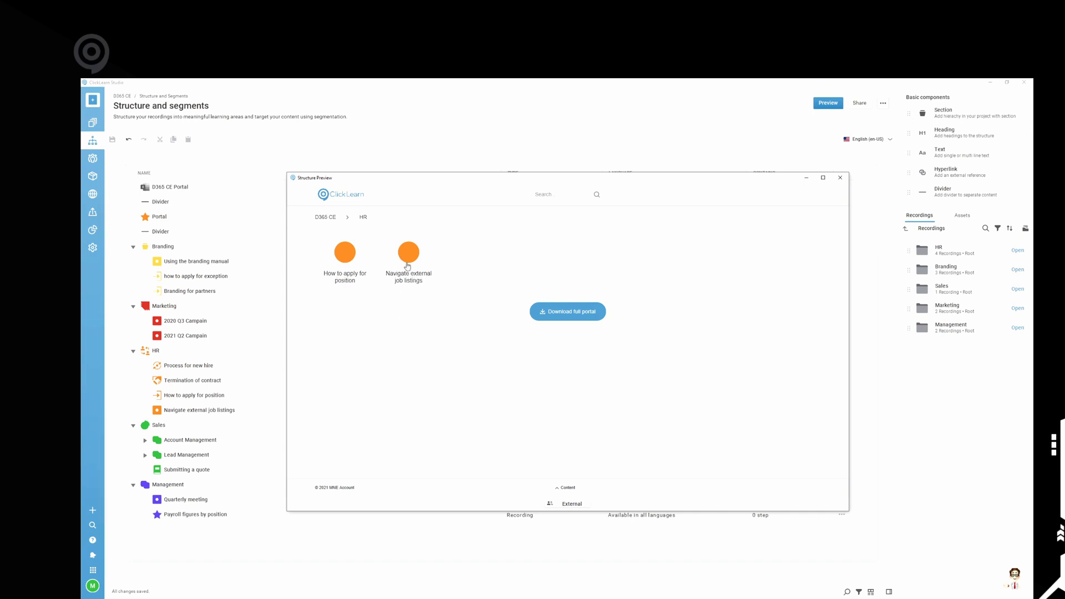
click(331, 218)
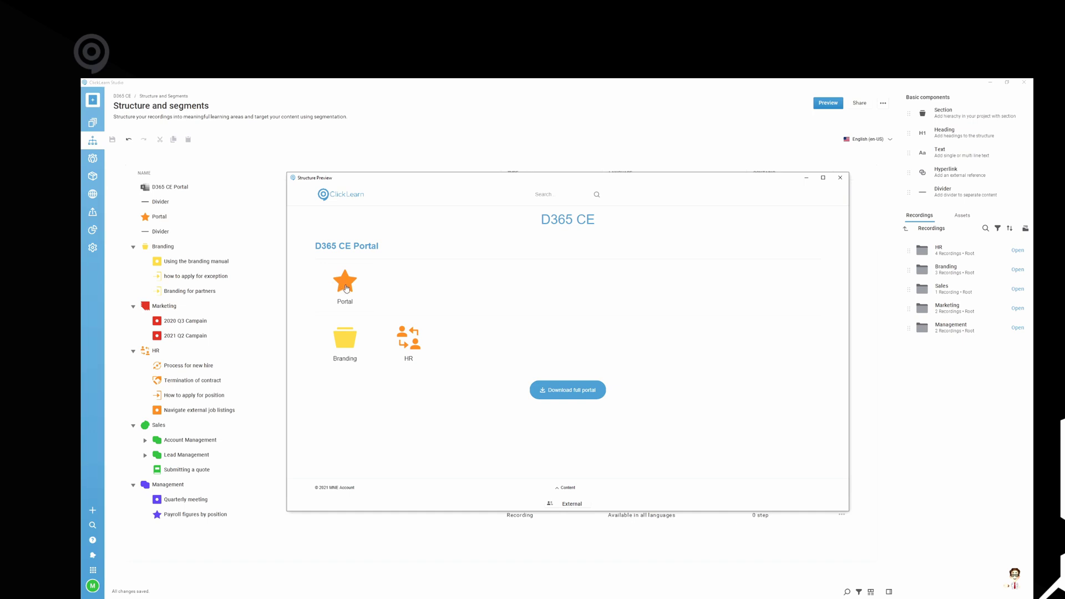
click(569, 506)
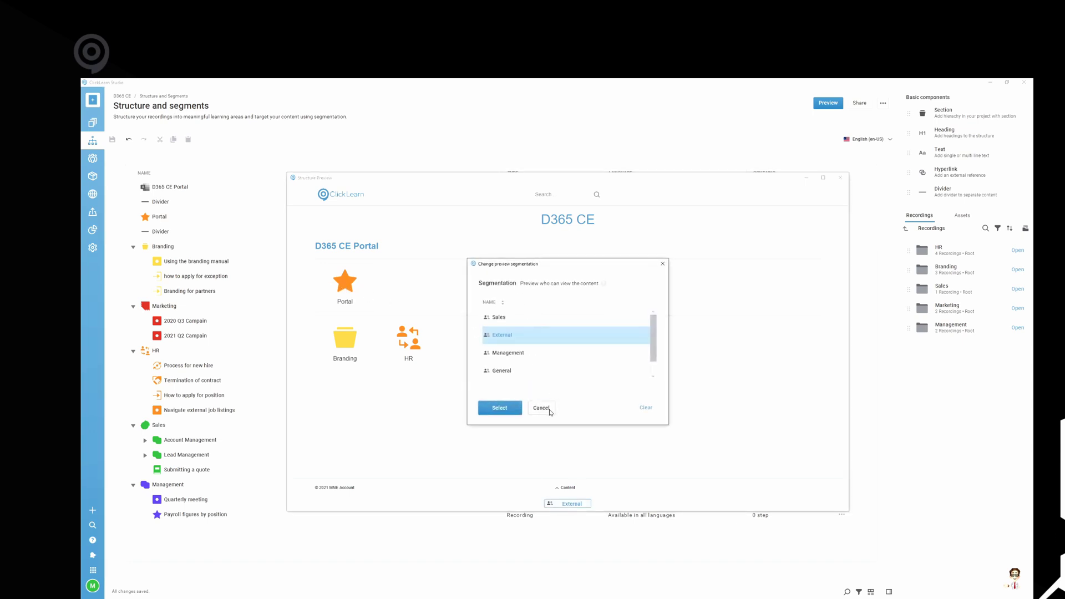
click(550, 412)
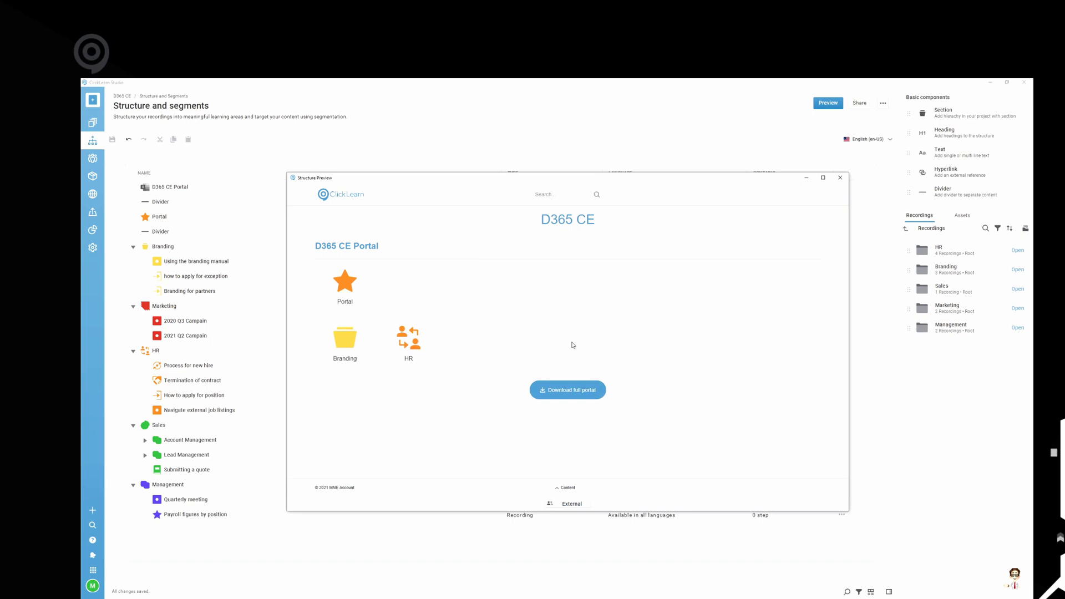
Close the preview and start publishing with English (en-US) selected.
click(841, 178)
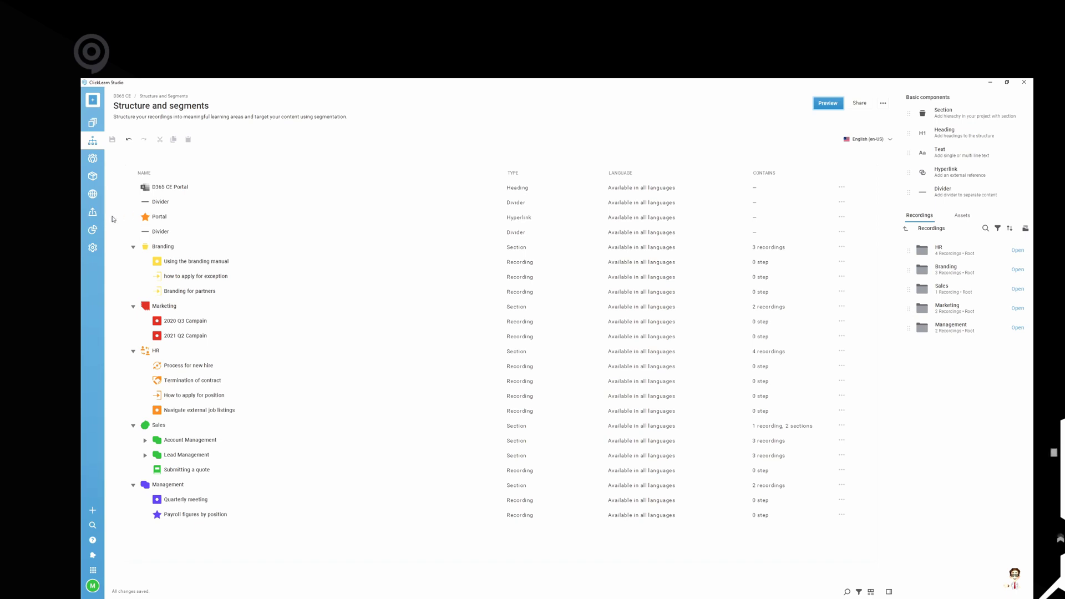
click(94, 213)
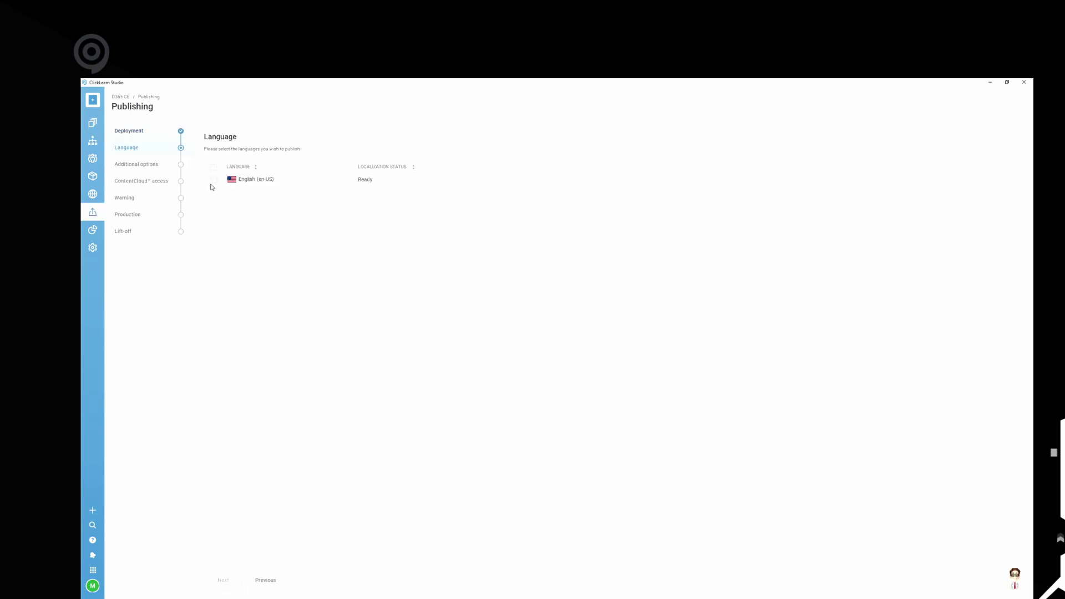
click(213, 181)
click(225, 579)
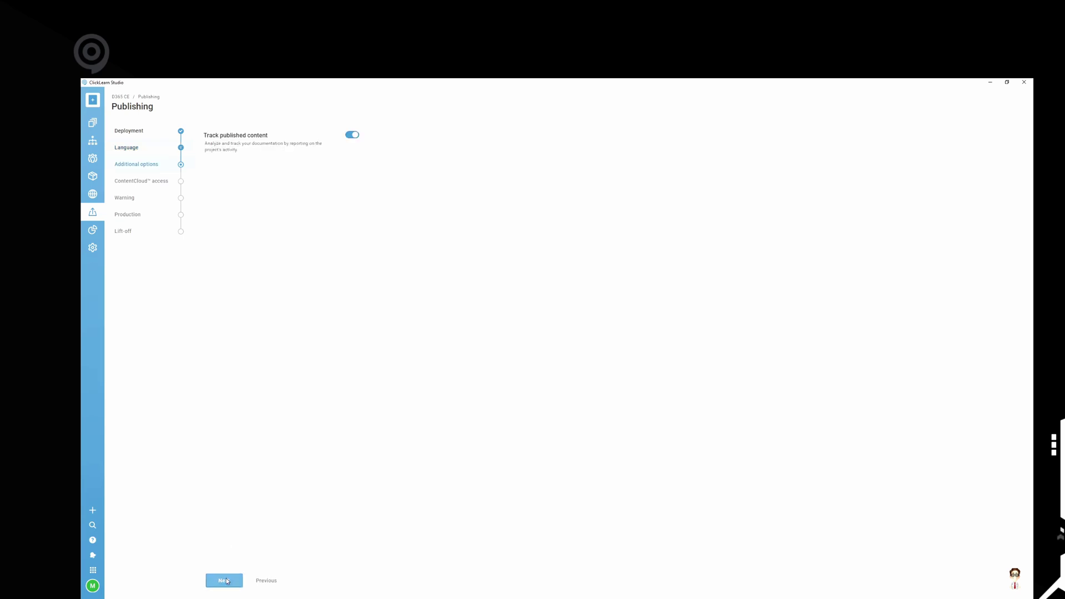
Continue through the options, acknowledge the risk warning, and publish to ContentCloud.
click(227, 580)
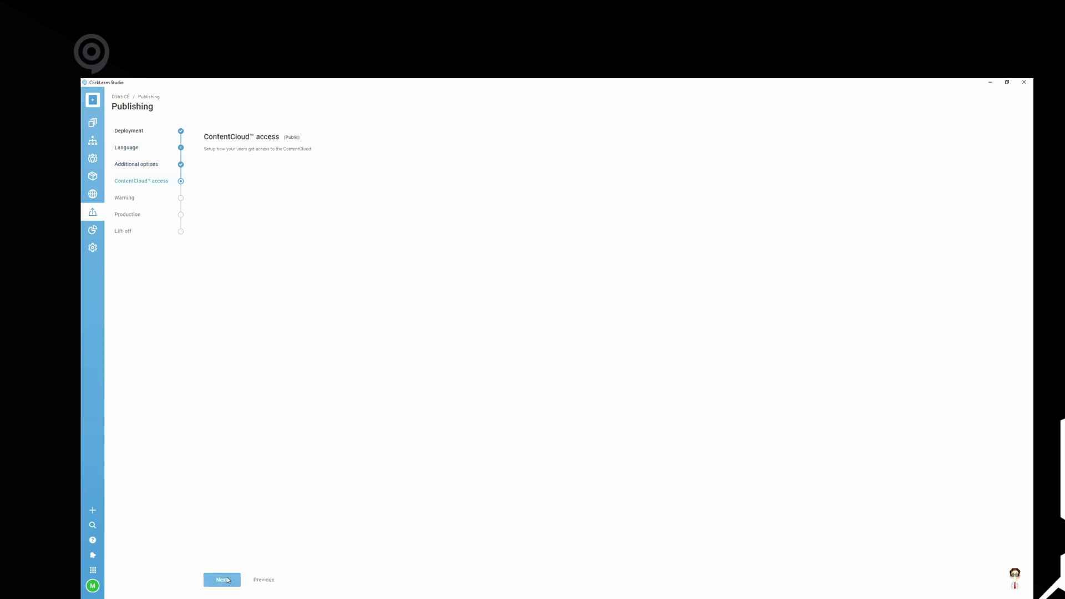
click(228, 579)
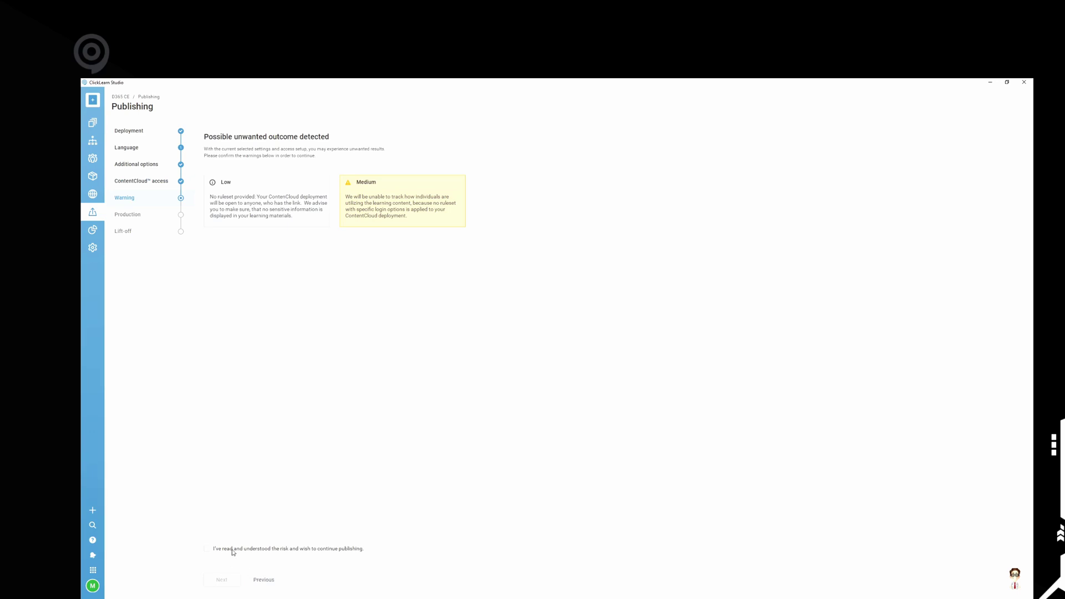
click(233, 550)
click(222, 579)
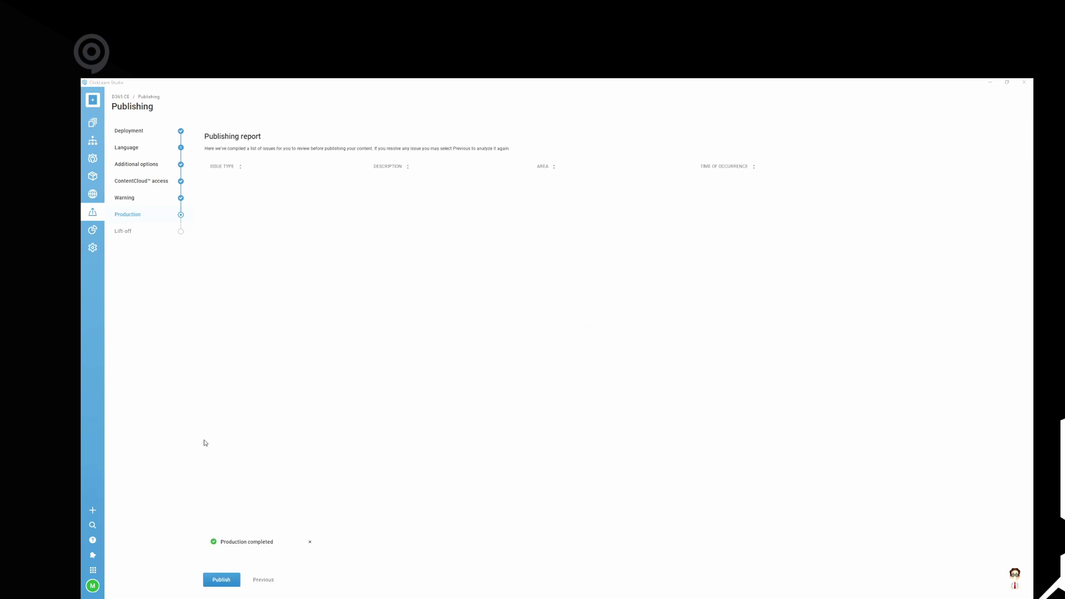
click(217, 579)
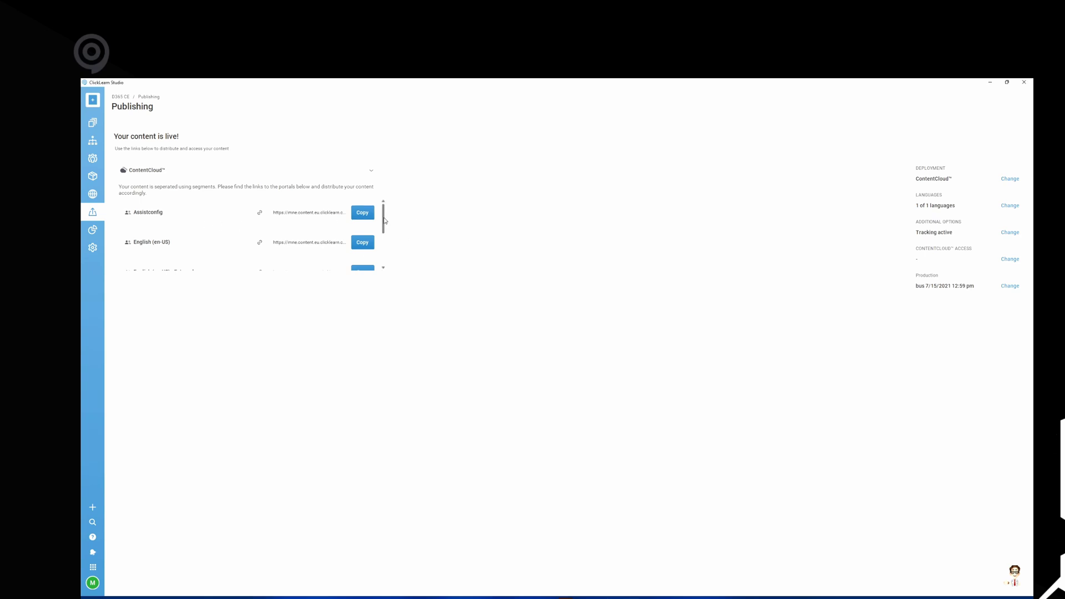
Scroll through the ContentCloud links for the Assistconfig, External, Management and General segments.
scroll(384, 216, down, 1)
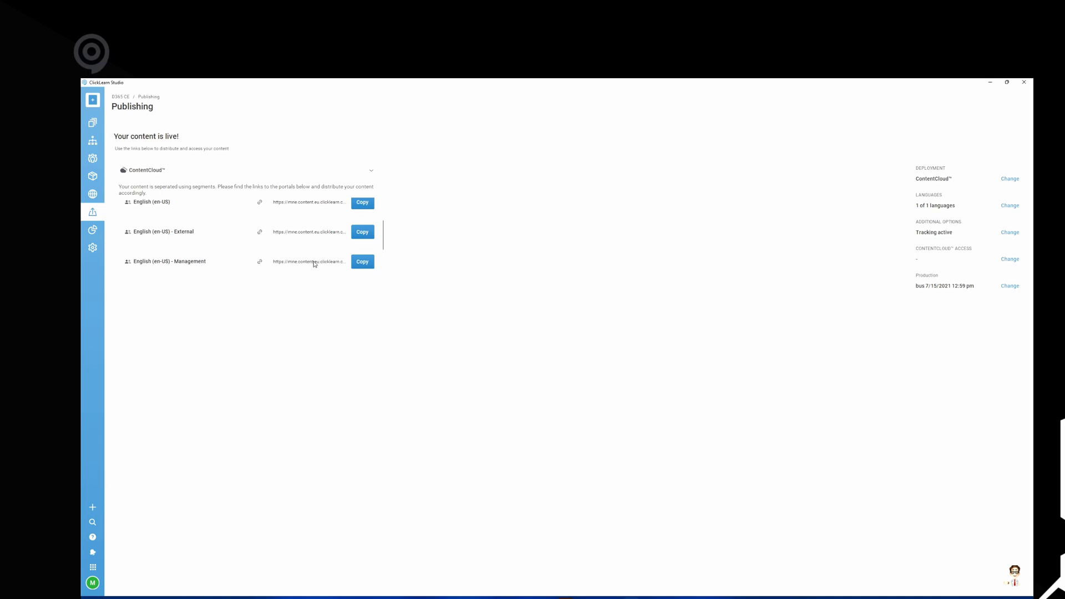
scroll(327, 222, down, 1)
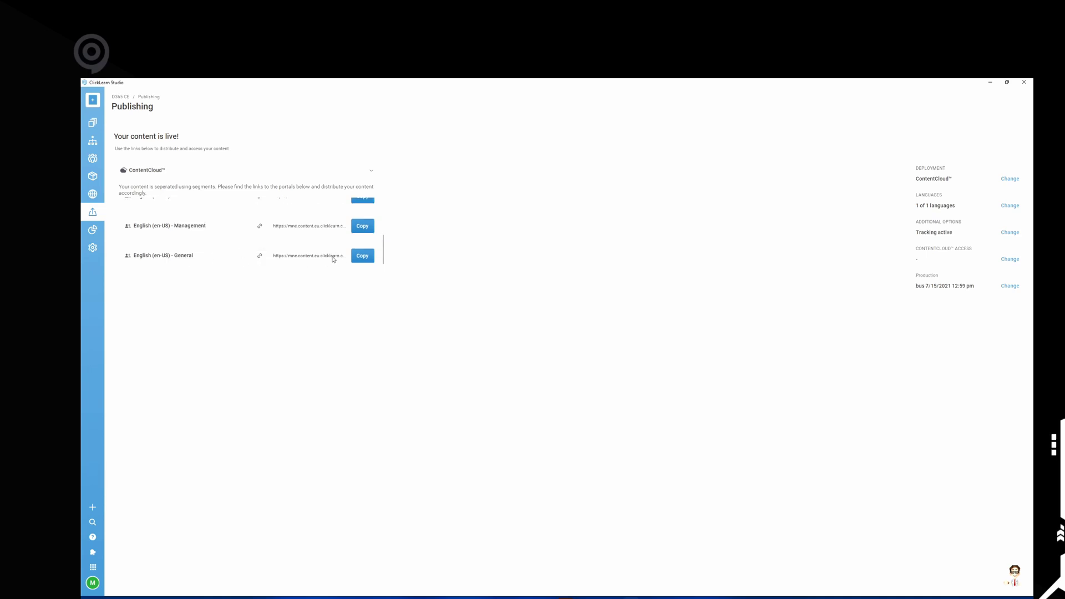
scroll(331, 246, up, 2)
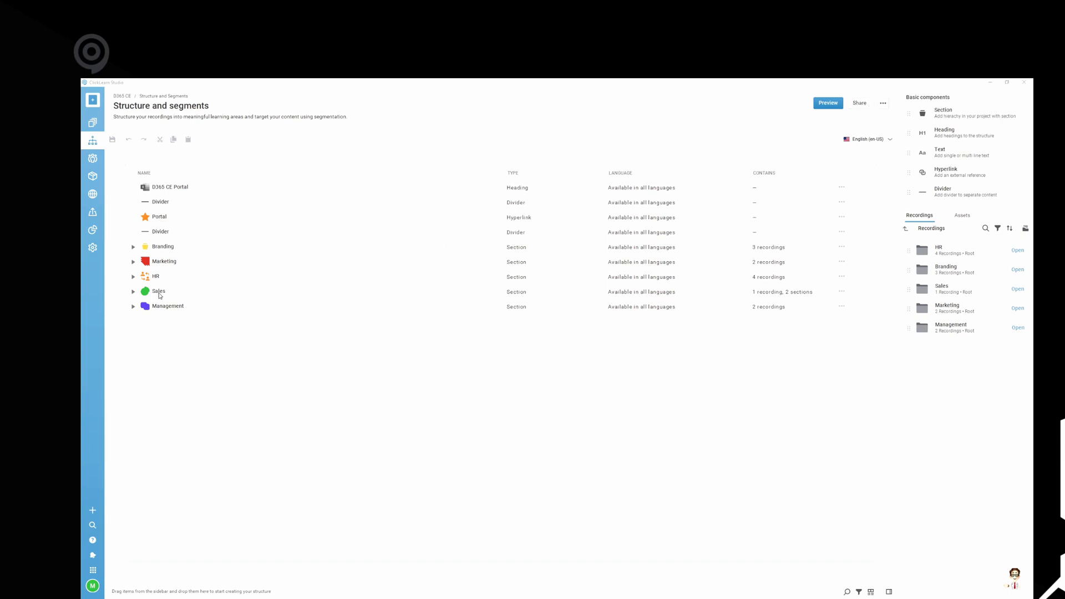
Share the Branding section with a colleague, choosing Let ClickLearn distribute the invitations.
click(133, 249)
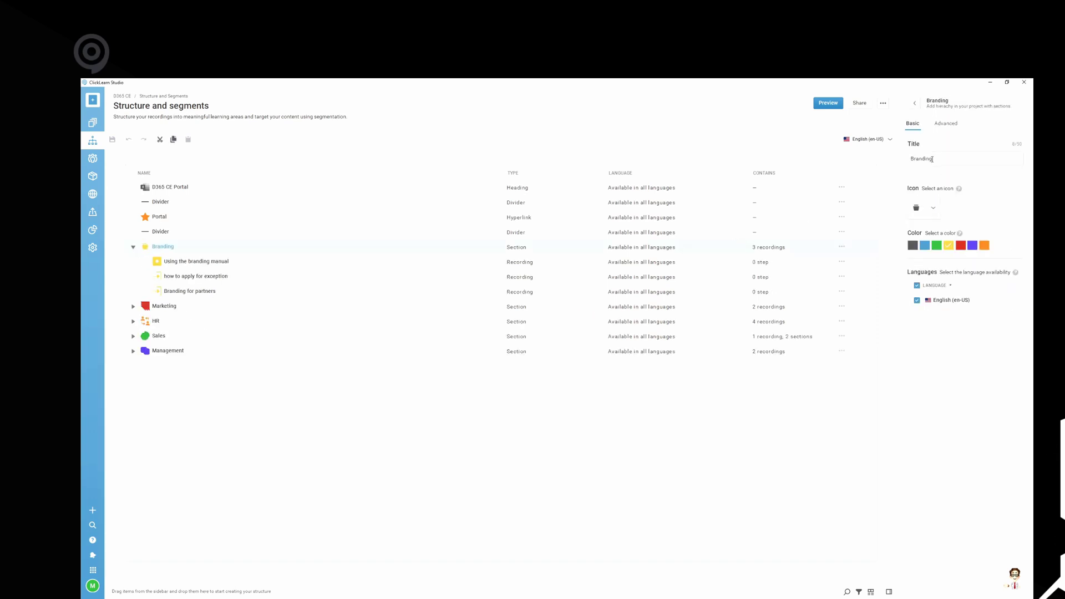
click(860, 103)
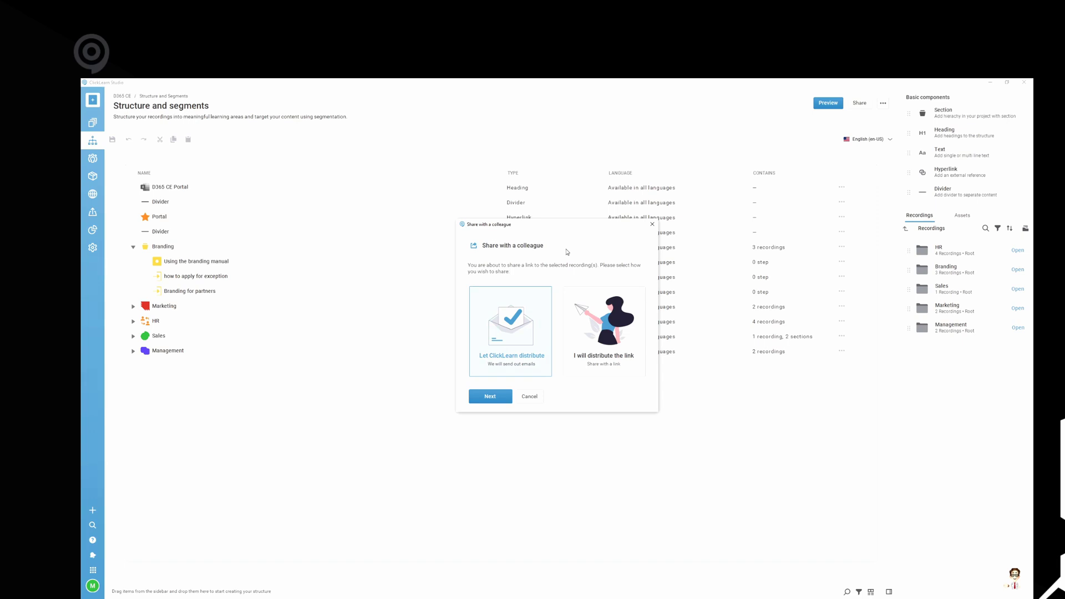
click(617, 298)
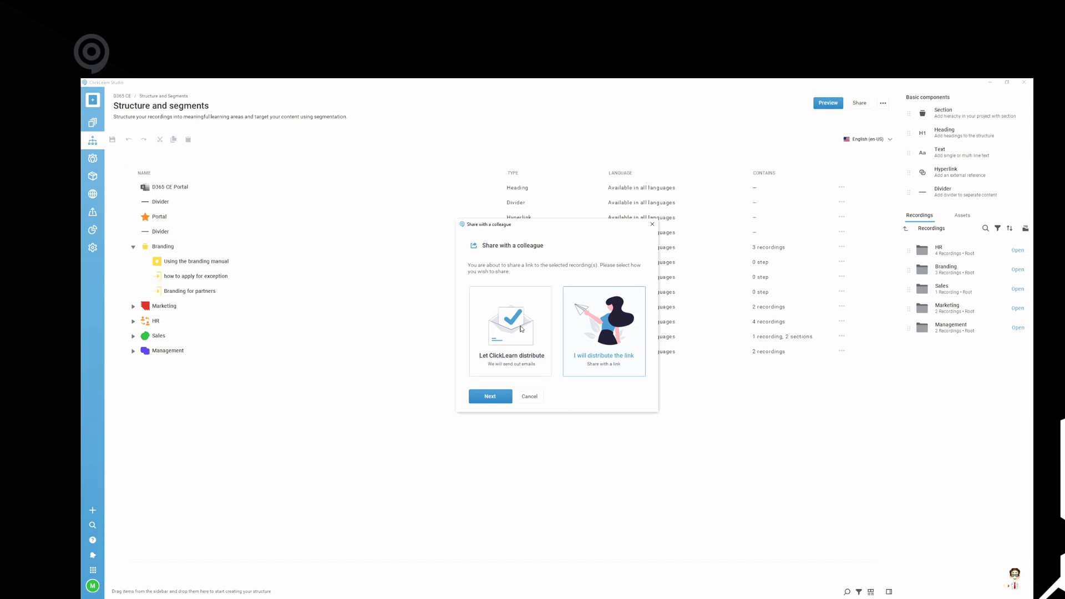
click(526, 324)
Go on to the invitation step, then cancel sharing without entering an e-mail.
click(499, 396)
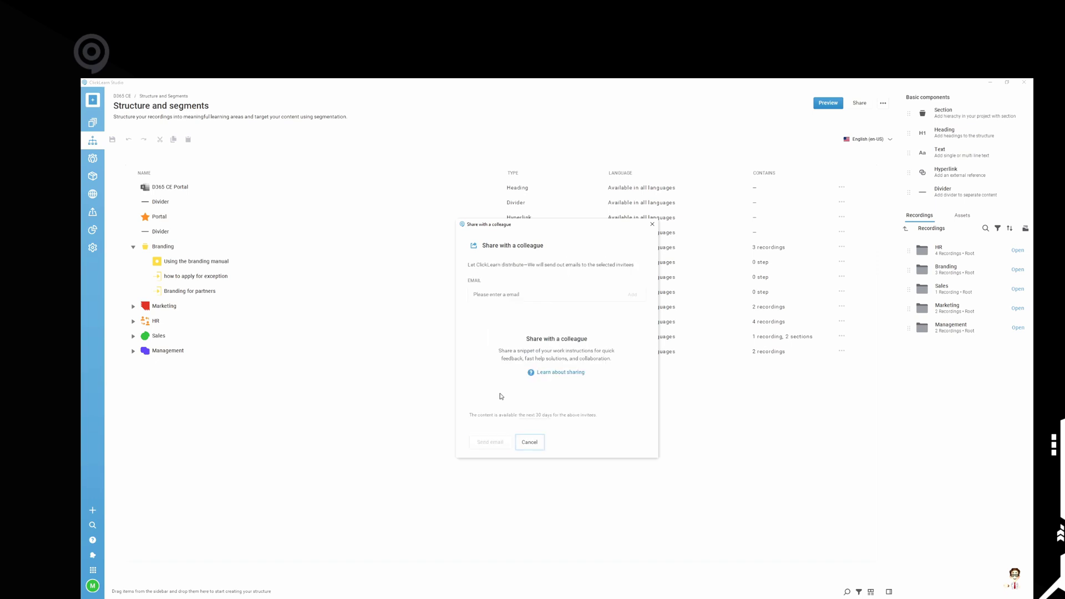
click(521, 294)
click(535, 446)
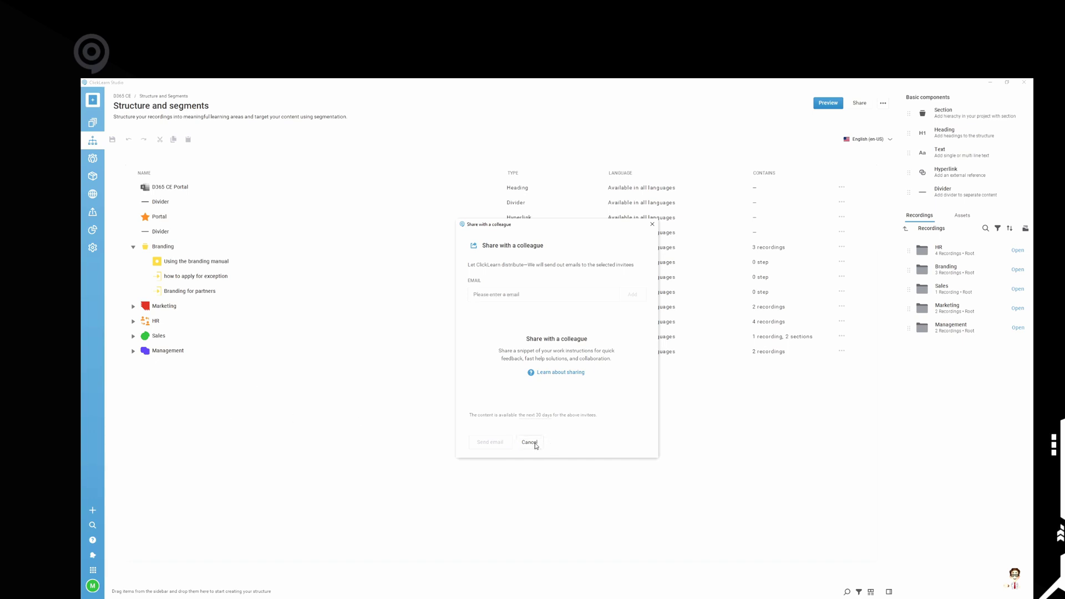